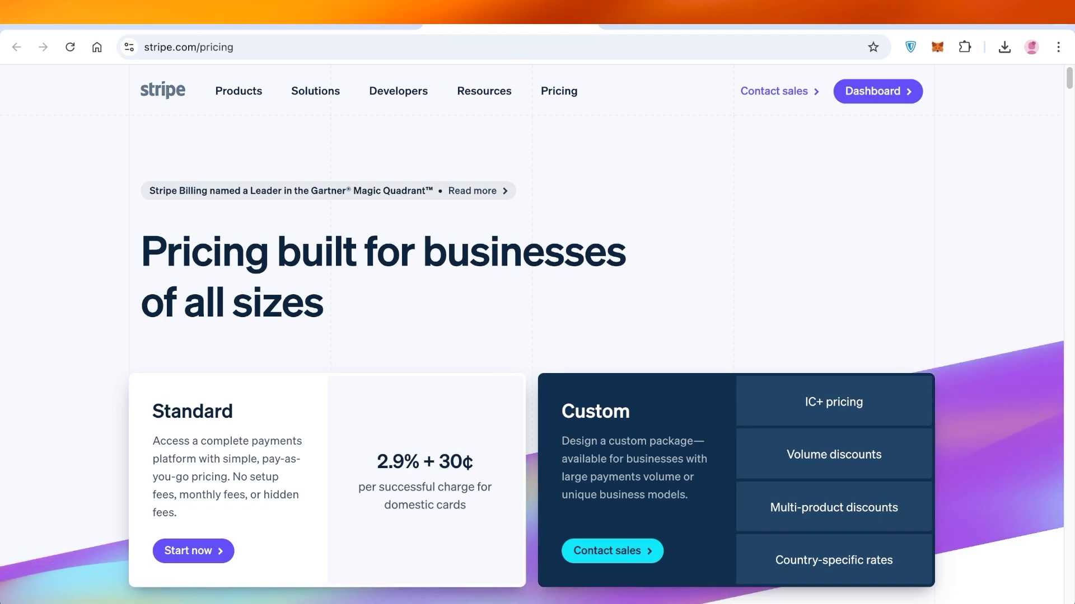
Archive the Marketing Course product in the product catalogue.
{"action": "left_click", "coordinate": [162, 91]}
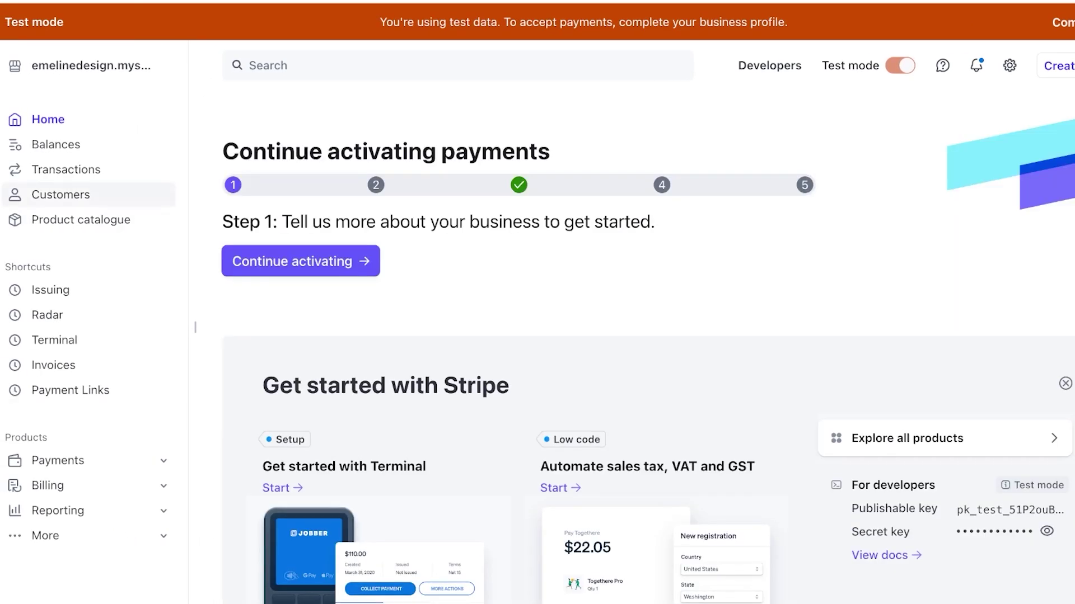
{"action": "left_click", "coordinate": [80, 219]}
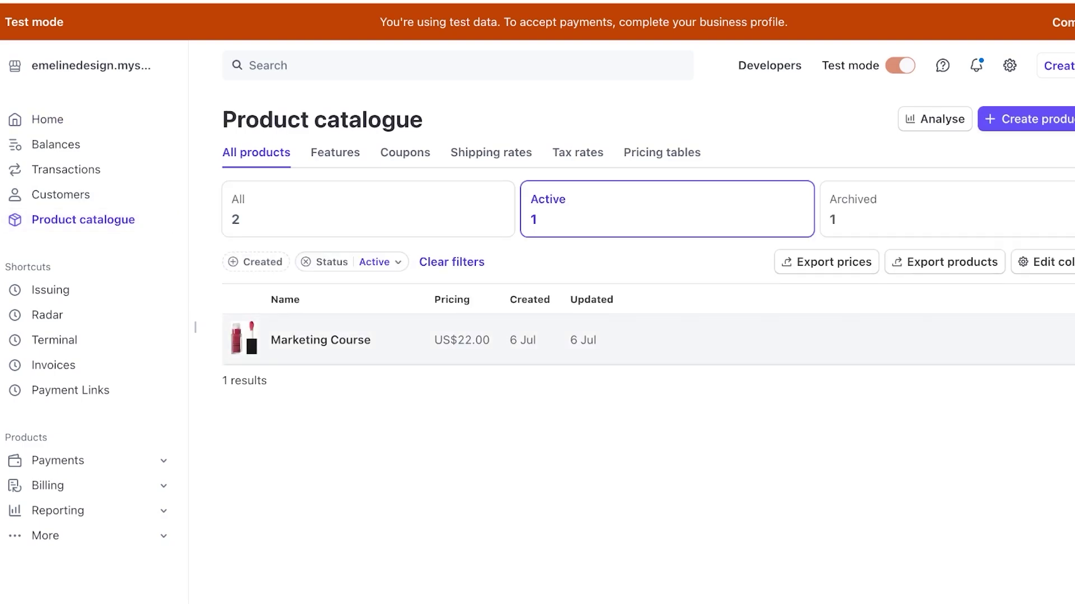
{"action": "left_click", "coordinate": [1073, 340]}
{"action": "left_click", "coordinate": [952, 392]}
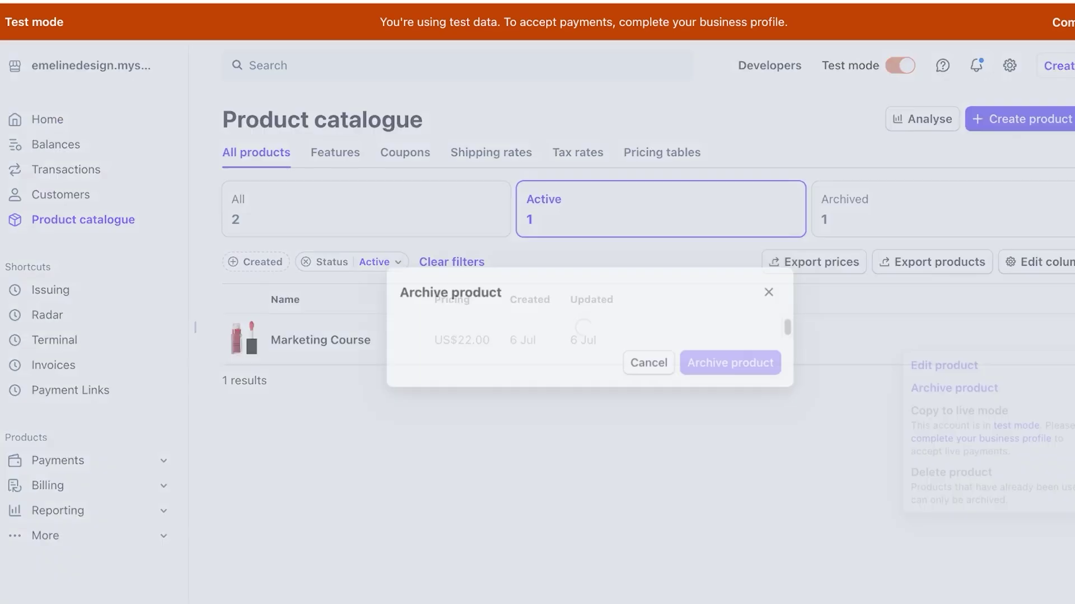
{"action": "left_click", "coordinate": [732, 378]}
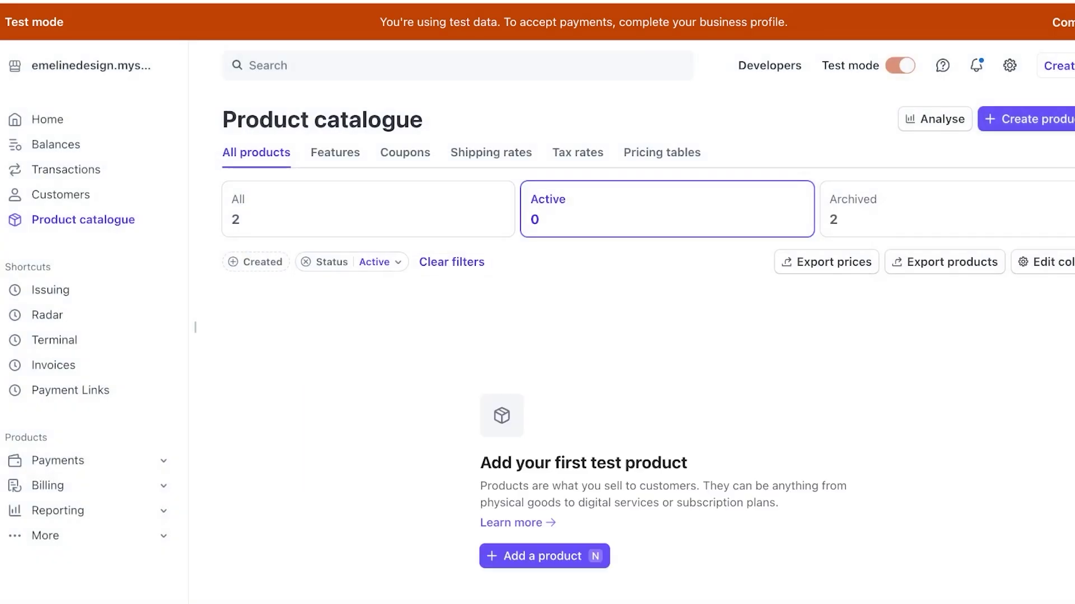
Start adding a new product and name it Keyword & SEO Optimization.
{"action": "scroll", "coordinate": [631, 336], "scroll_direction": "down", "scroll_amount": 2}
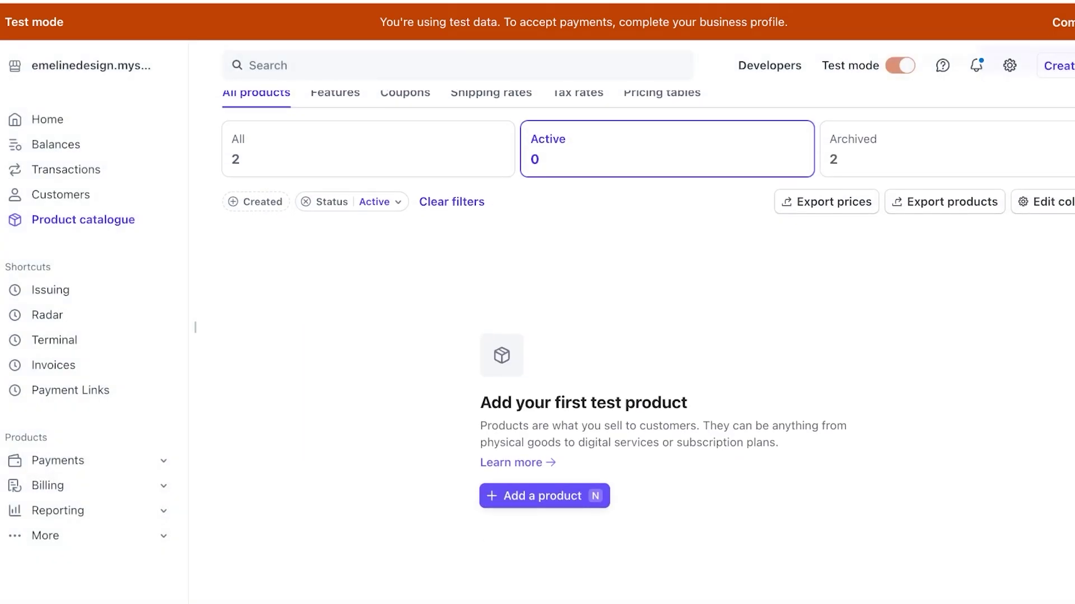
{"action": "key", "text": "n"}
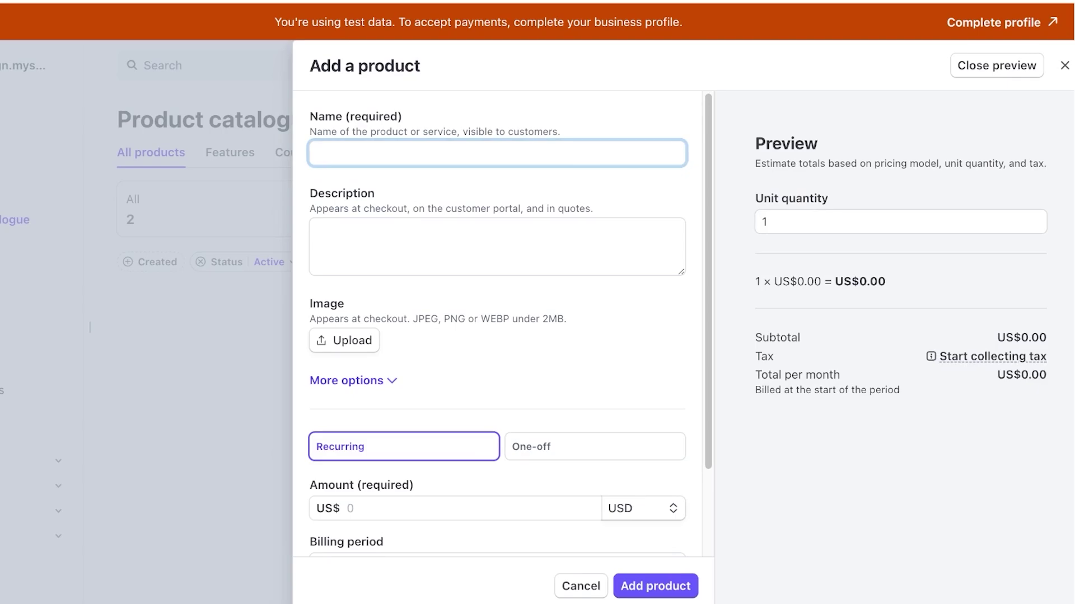
{"action": "type", "text": "SEO"}
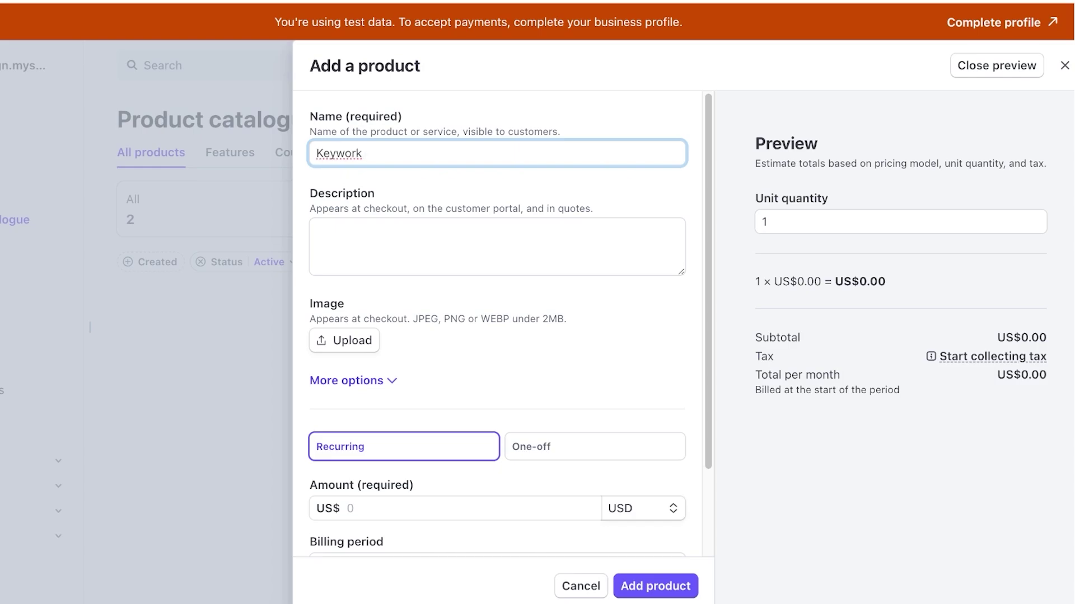
{"action": "key", "text": "BackSpace"}
{"action": "type", "text": "d "}
{"action": "type", "text": "& SEO"}
{"action": "type", "text": " Optima"}
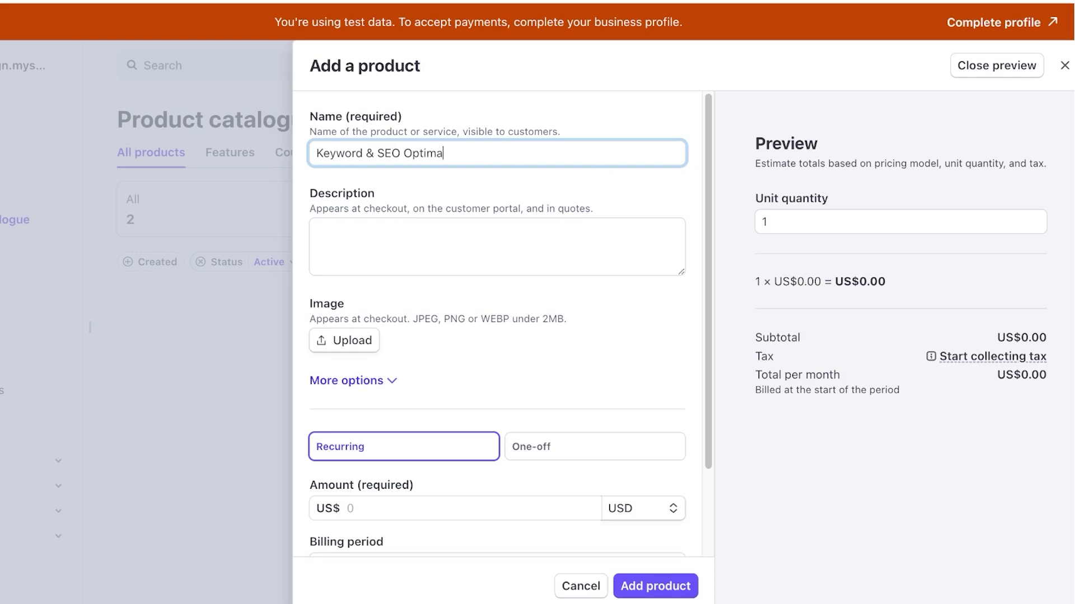
{"action": "type", "text": "tion f"}
{"action": "type", "text": "or"}
{"action": "key", "text": "BackSpace"}
{"action": "key", "text": "BackSpace"}
{"action": "key", "text": "BackSpace"}
{"action": "key", "text": "BackSpace"}
{"action": "key", "text": "BackSpace"}
{"action": "key", "text": "BackSpace"}
{"action": "key", "text": "BackSpace"}
{"action": "key", "text": "BackSpace"}
{"action": "key", "text": "BackSpace"}
{"action": "type", "text": "ation"}
Enter "30 new keywords in ur site" as the product description.
{"action": "left_click", "coordinate": [317, 231]}
{"action": "type", "text": "-"}
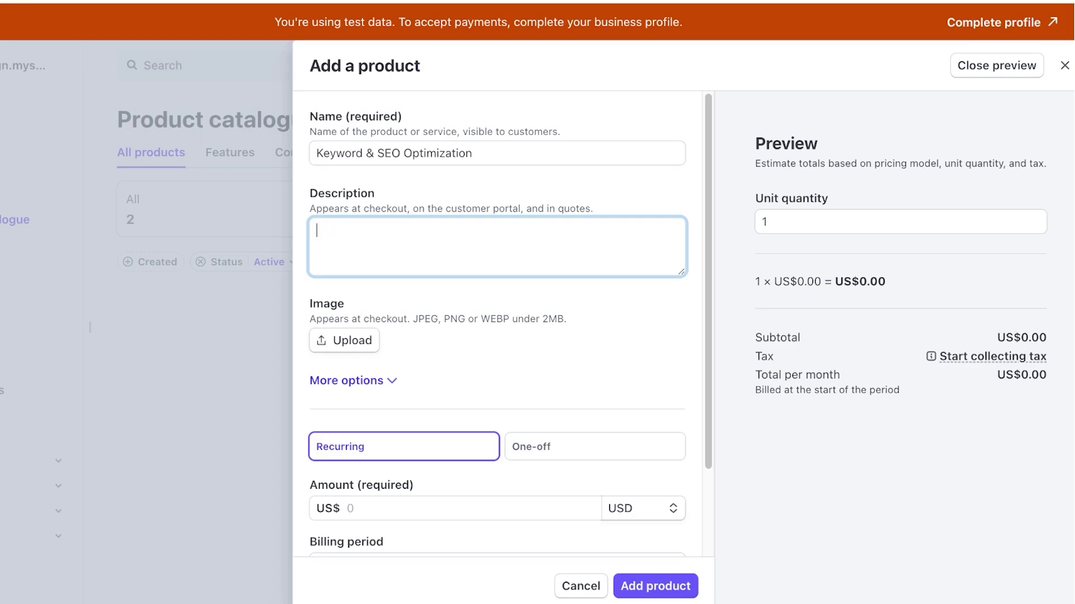
{"action": "type", "text": "30 new keywords in ur sit"}
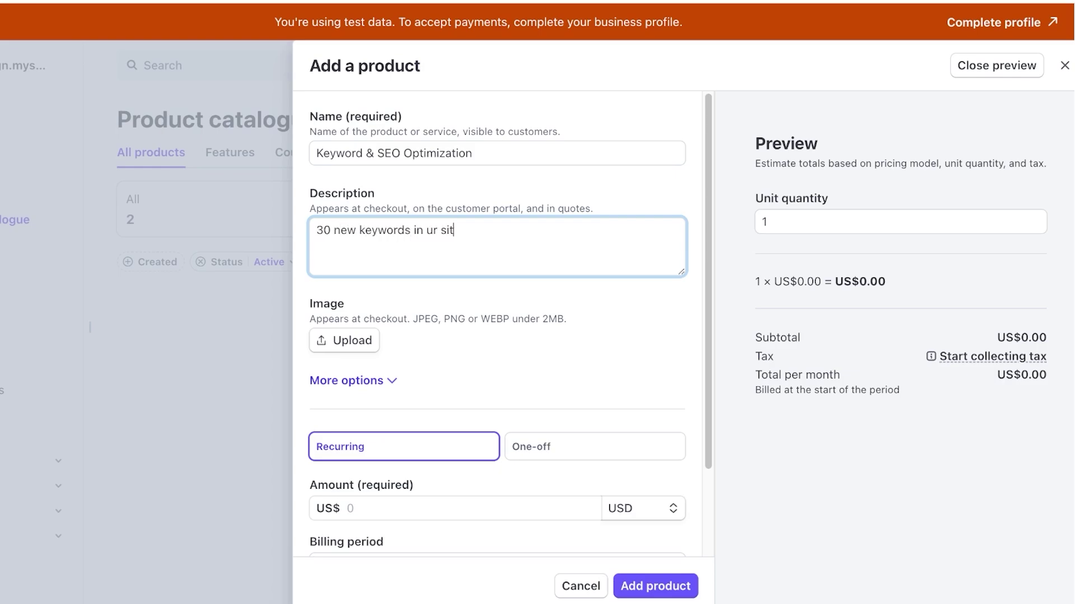
{"action": "type", "text": "e"}
{"action": "scroll", "coordinate": [497, 325], "scroll_direction": "down", "scroll_amount": 3}
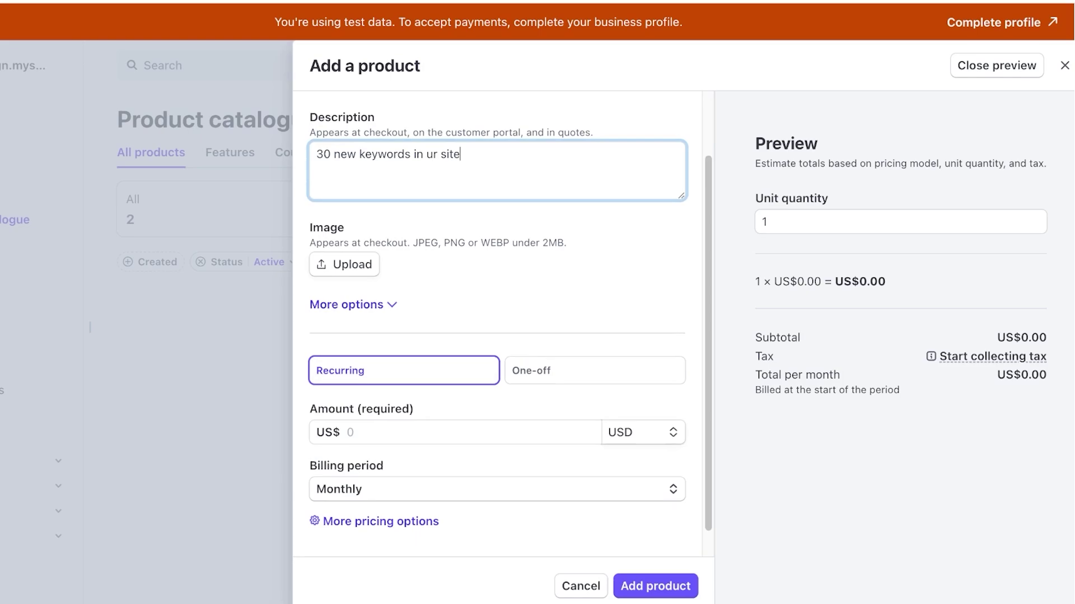
Make the product's price recurring with an amount of US$50.00.
{"action": "left_click", "coordinate": [404, 371]}
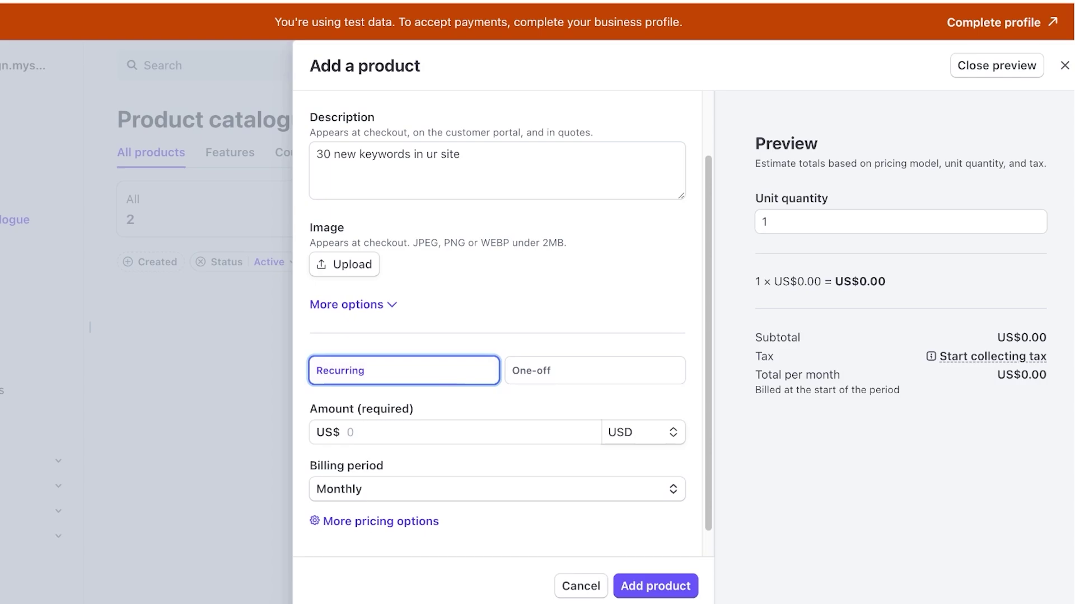
{"action": "left_click", "coordinate": [455, 433]}
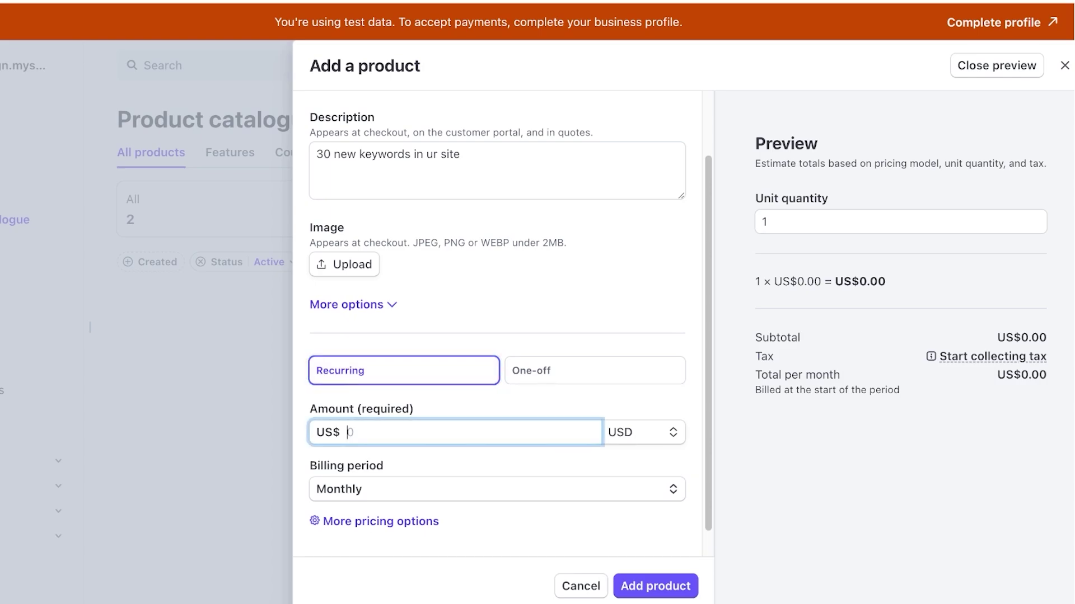
{"action": "left_click", "coordinate": [497, 490]}
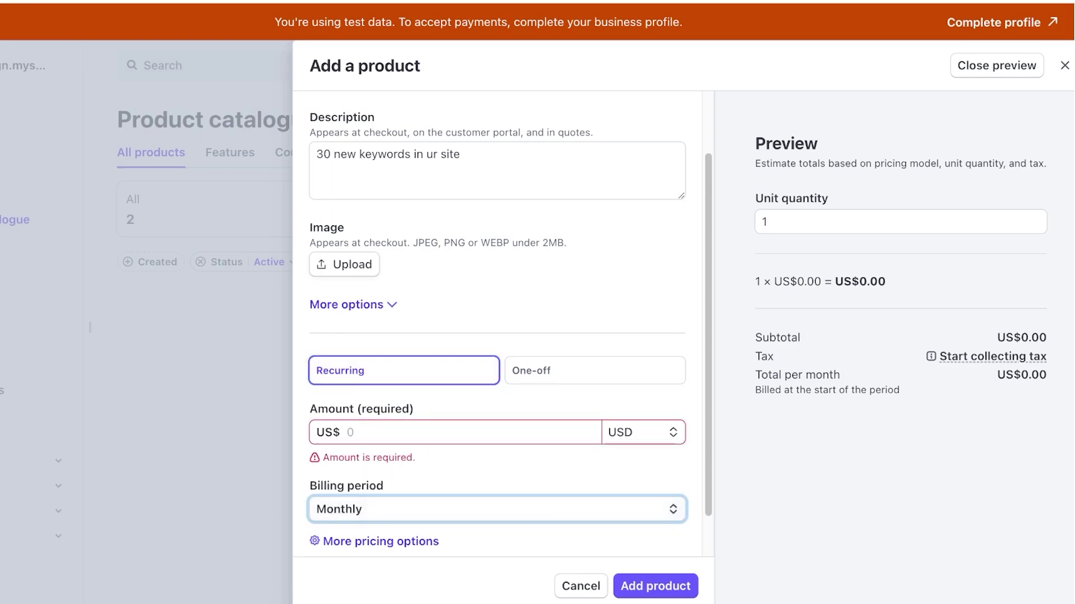
{"action": "left_click", "coordinate": [497, 510]}
{"action": "left_click", "coordinate": [497, 509]}
{"action": "left_click", "coordinate": [455, 433]}
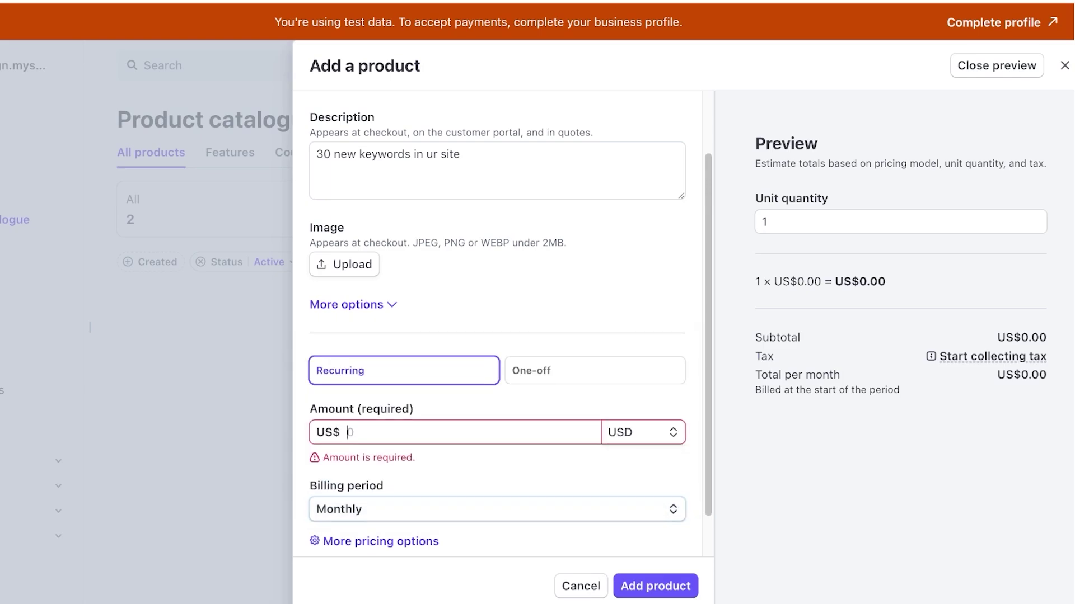
{"action": "type", "text": "50"}
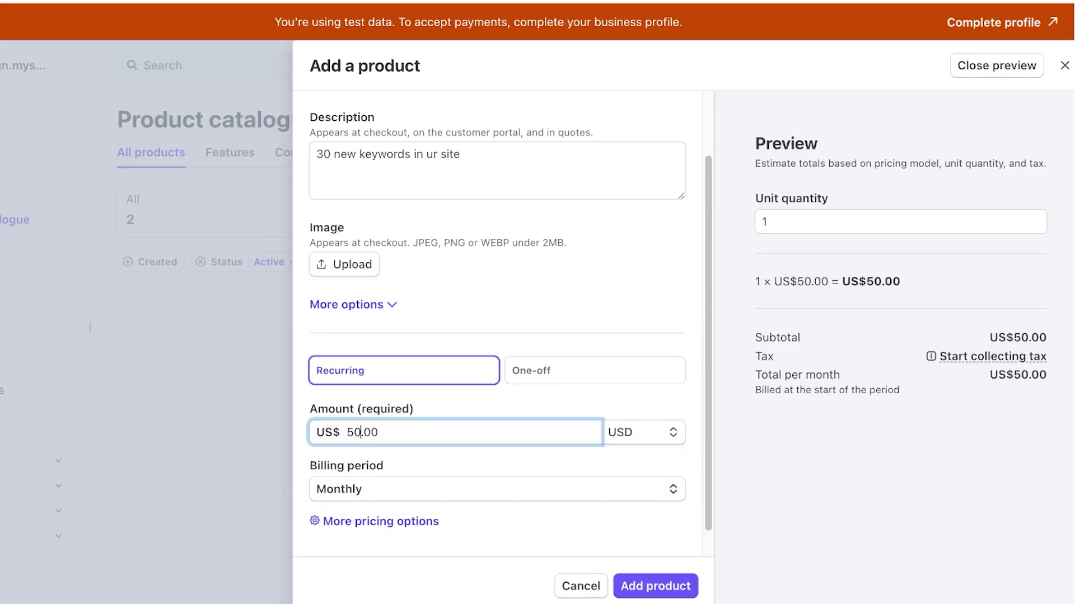
{"action": "key", "text": "ctrl+a"}
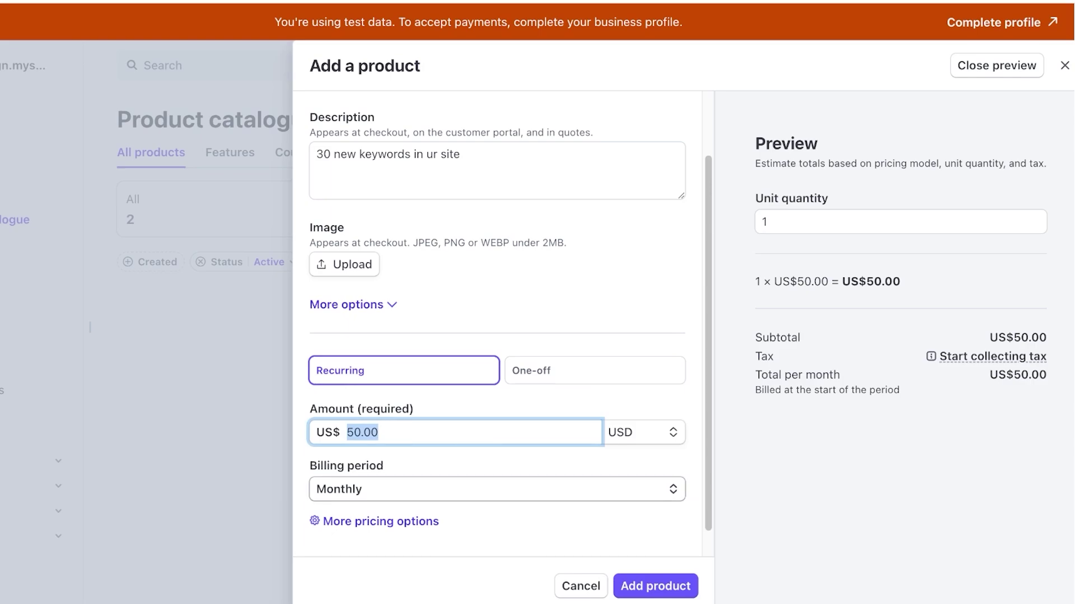
Look through the available billing periods and choose Monthly for the recurring price.
{"action": "left_click", "coordinate": [497, 490]}
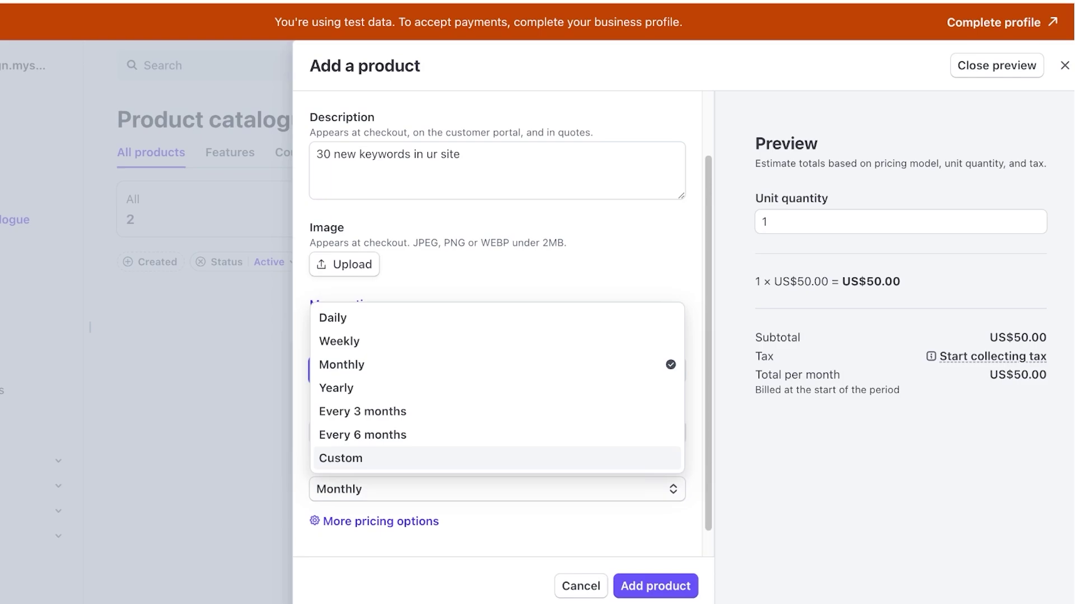
{"action": "key", "text": "Up"}
{"action": "key", "text": "Up"}
{"action": "key", "text": "Up"}
{"action": "key", "text": "Up"}
{"action": "key", "text": "Up"}
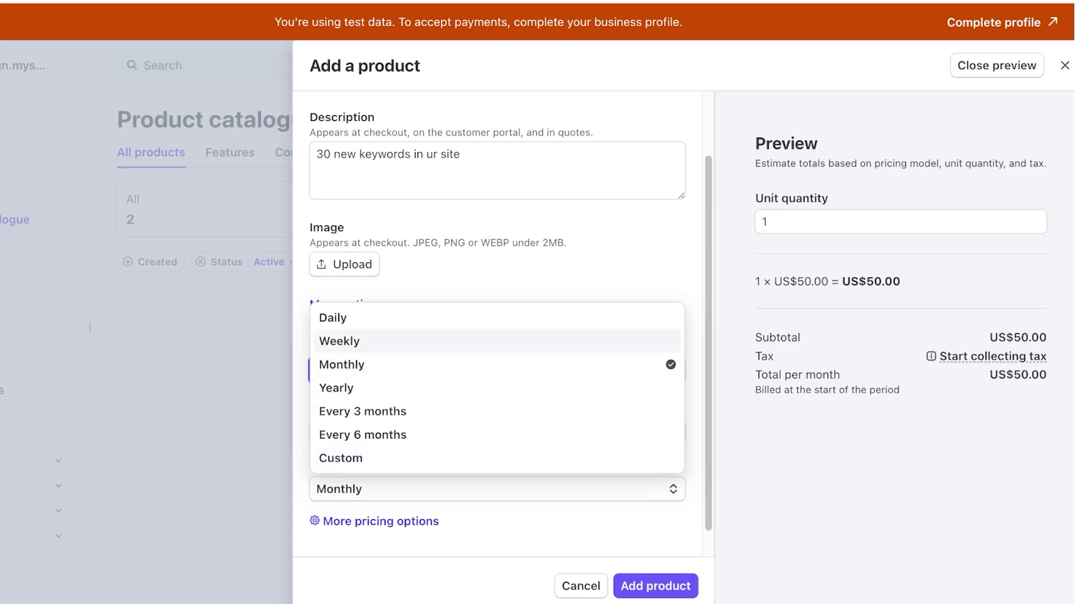
{"action": "key", "text": "Up"}
{"action": "key", "text": "Down"}
{"action": "key", "text": "Down"}
{"action": "key", "text": "Down"}
{"action": "key", "text": "Down"}
{"action": "key", "text": "Down"}
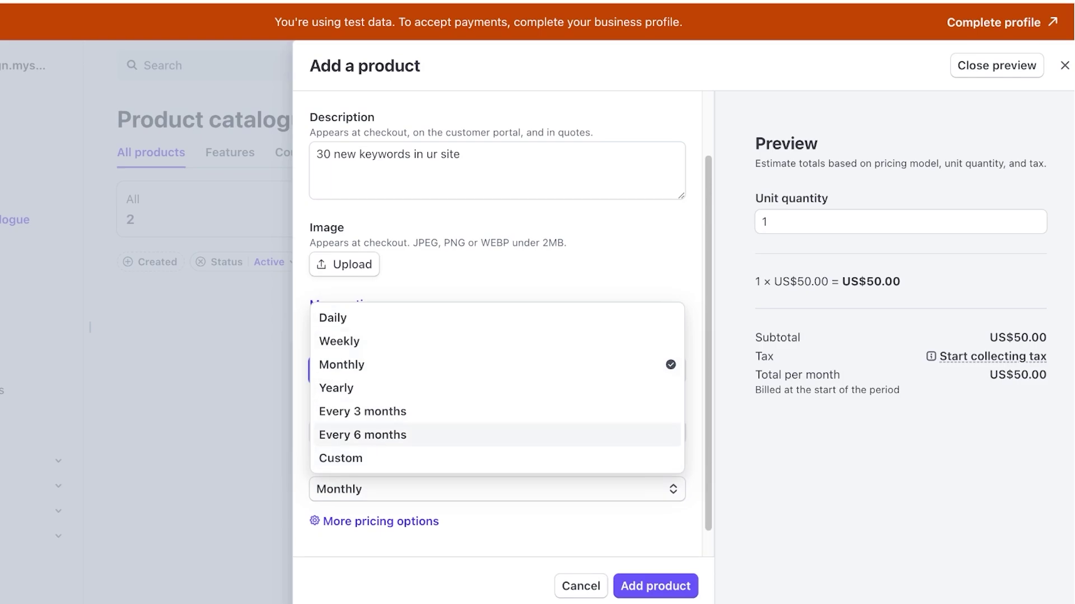
{"action": "key", "text": "Up"}
{"action": "key", "text": "Up"}
{"action": "key", "text": "Up"}
{"action": "key", "text": "Return"}
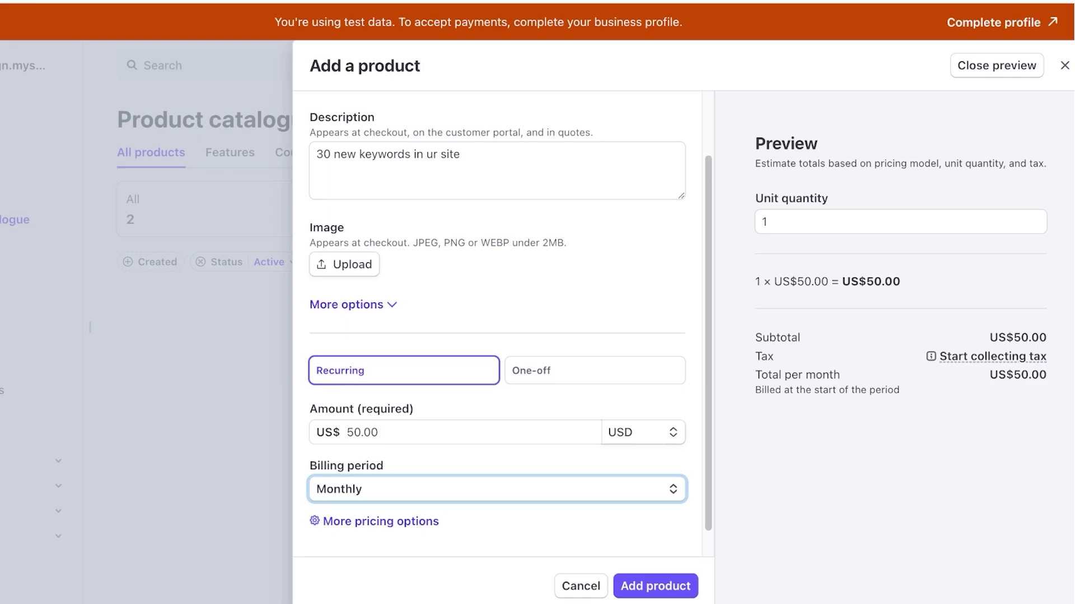
Open the additional pricing options and set the pricing model to Tiered pricing.
{"action": "left_click", "coordinate": [380, 522]}
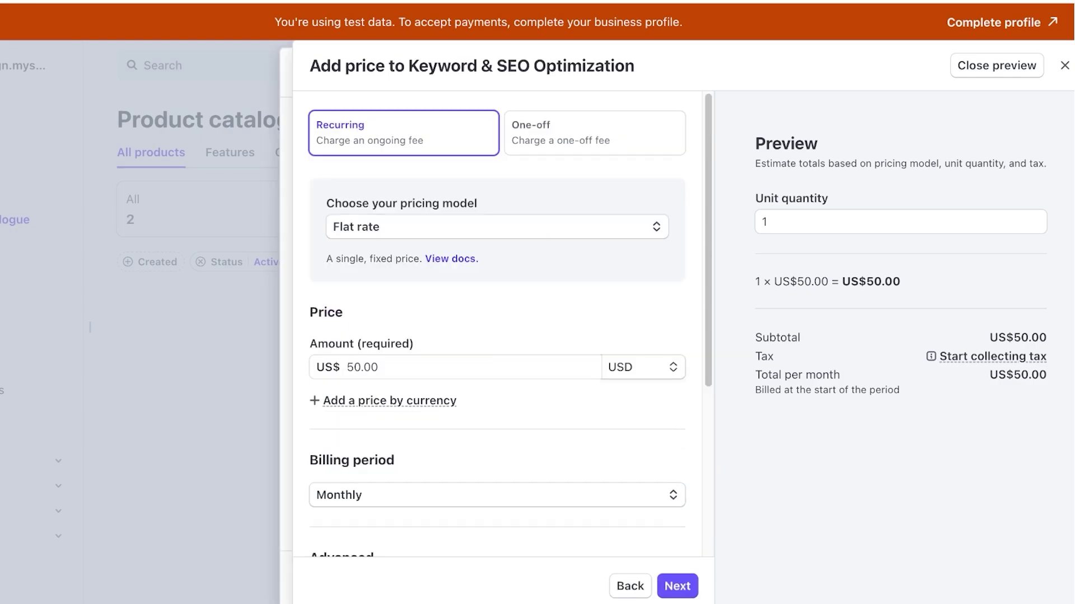
{"action": "left_click", "coordinate": [497, 227]}
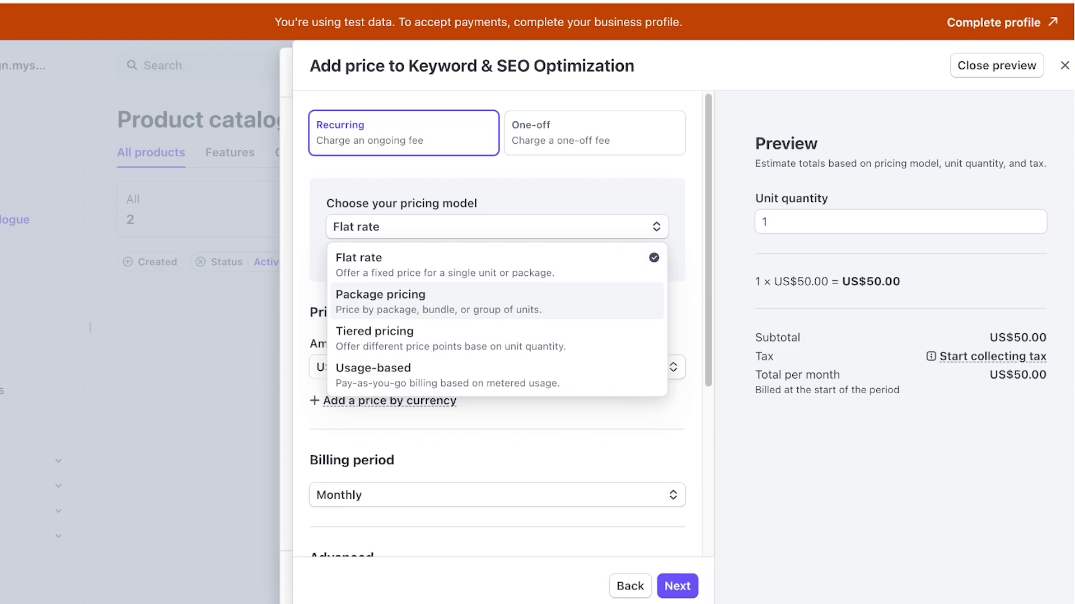
{"action": "key", "text": "Down"}
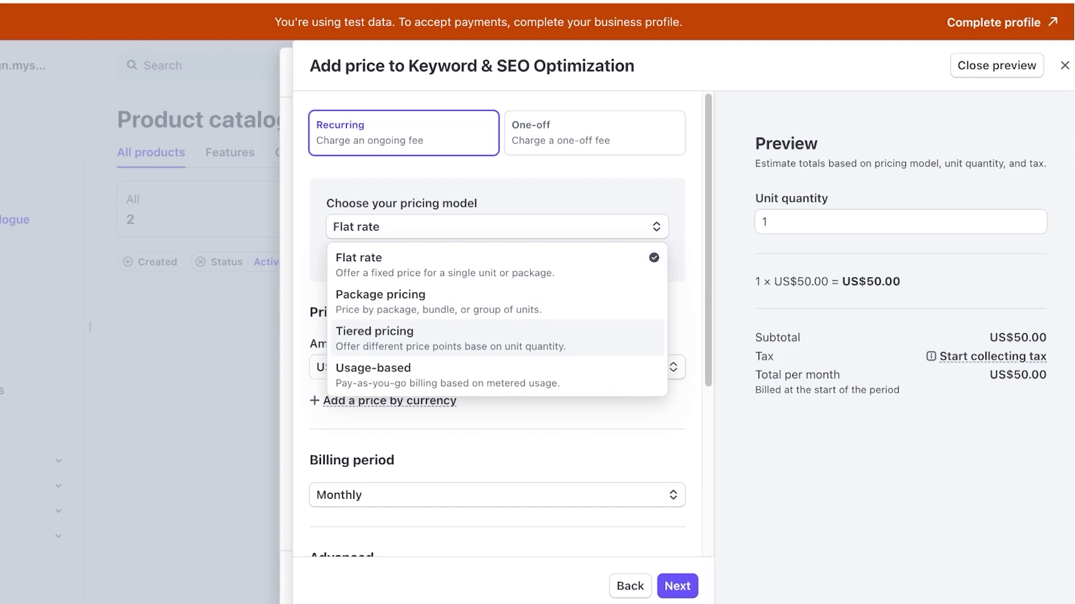
{"action": "key", "text": "Return"}
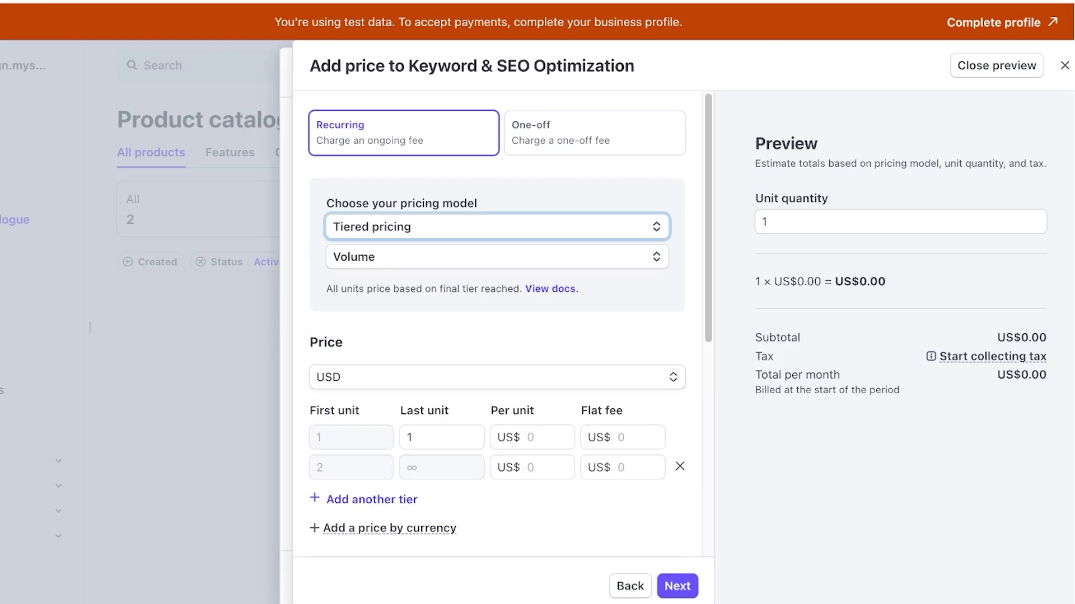
Try the Graduated tier type and switch the tiered pricing back to Volume.
{"action": "key", "text": "Tab"}
{"action": "key", "text": "space"}
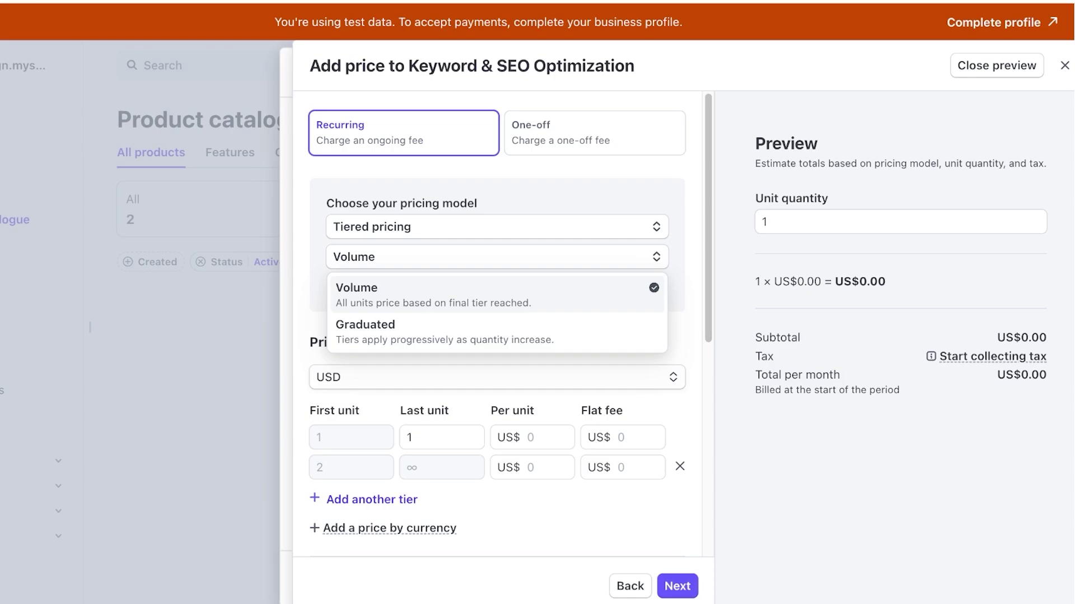
{"action": "left_click", "coordinate": [497, 295]}
{"action": "left_click", "coordinate": [497, 257]}
{"action": "left_click", "coordinate": [497, 332]}
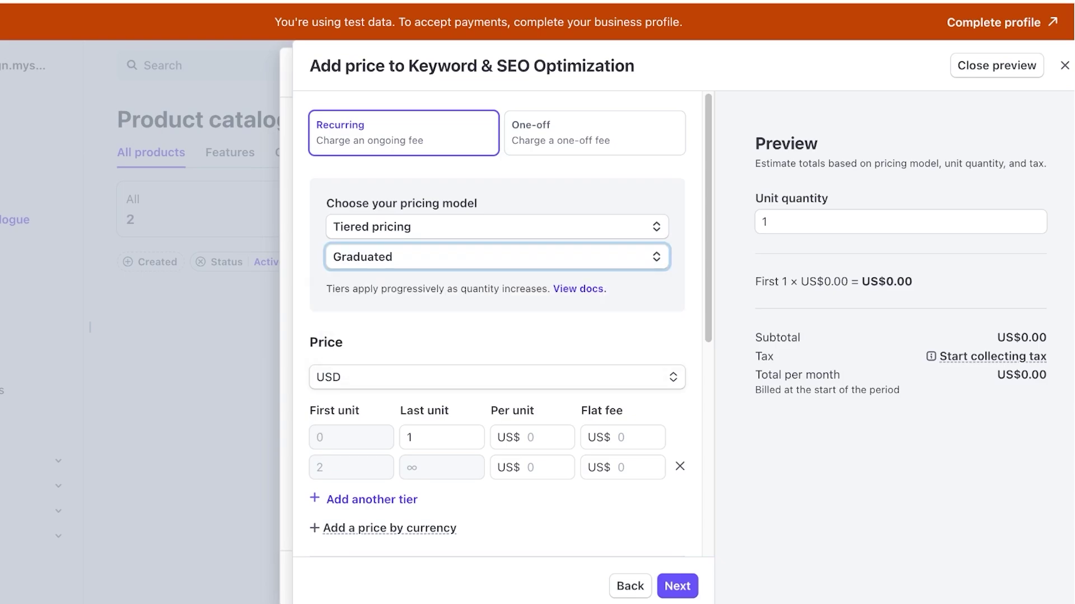
{"action": "left_click", "coordinate": [497, 257]}
{"action": "left_click", "coordinate": [497, 295]}
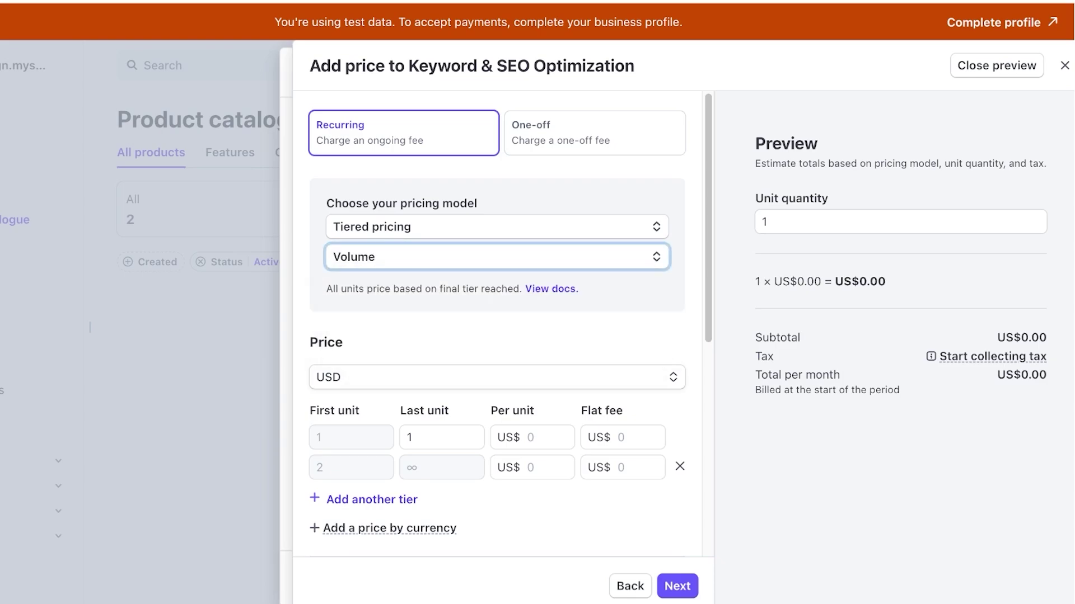
Set the per-unit price to US$50.00 for the first tier and US$40.00 for the second tier.
{"action": "double_click", "coordinate": [417, 437]}
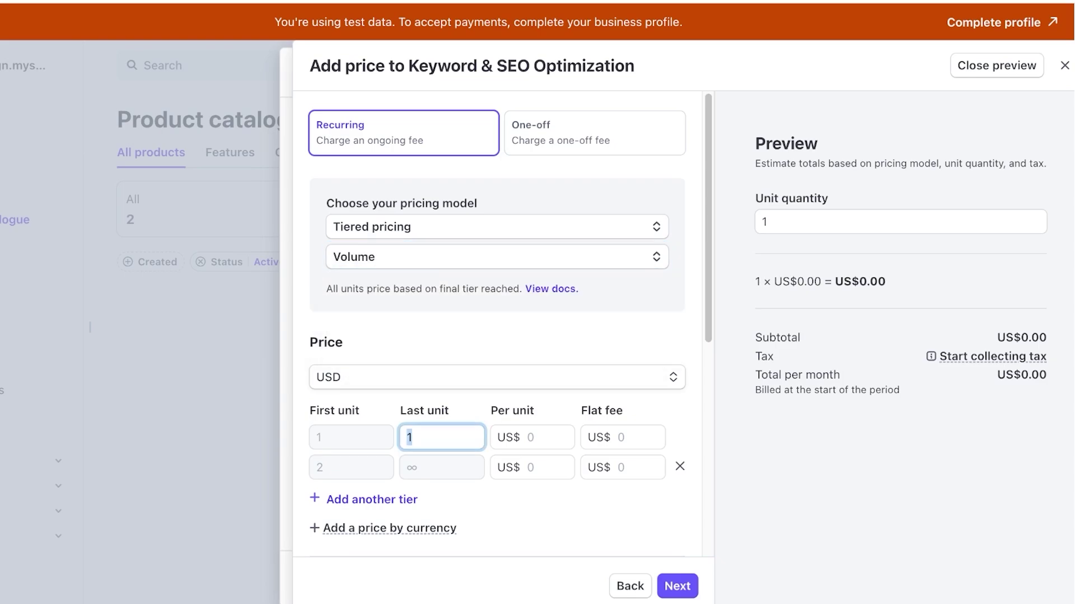
{"action": "key", "text": "Tab"}
{"action": "type", "text": "50"}
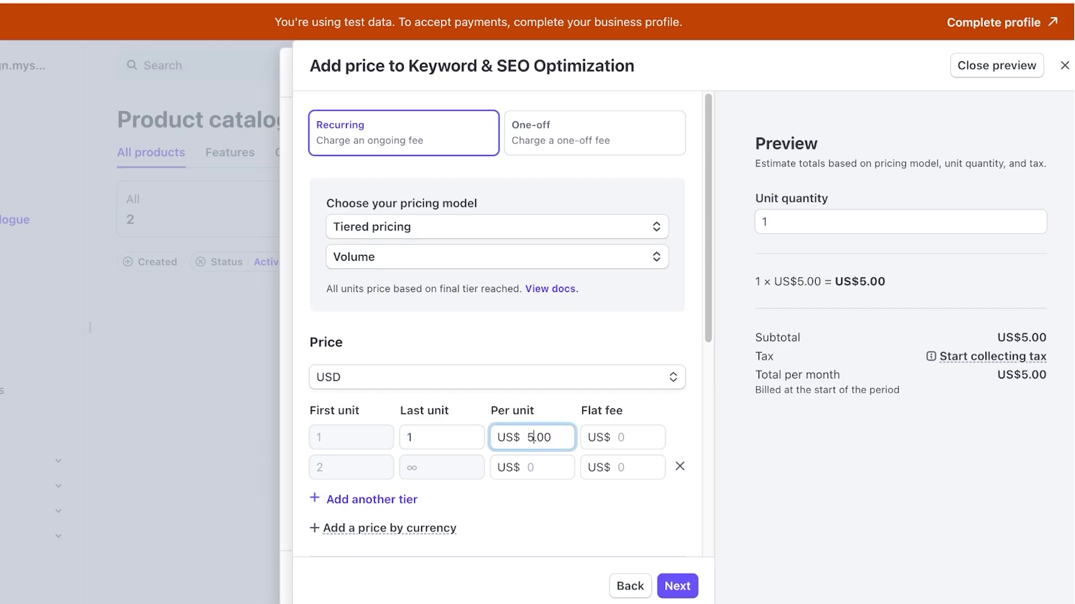
{"action": "key", "text": "Tab"}
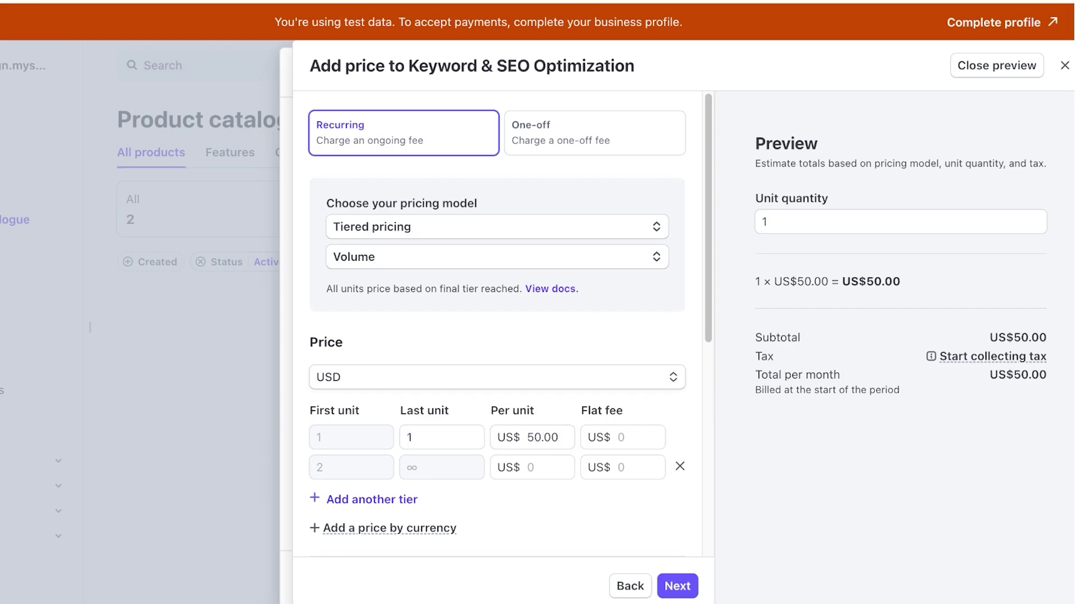
{"action": "left_click", "coordinate": [532, 468]}
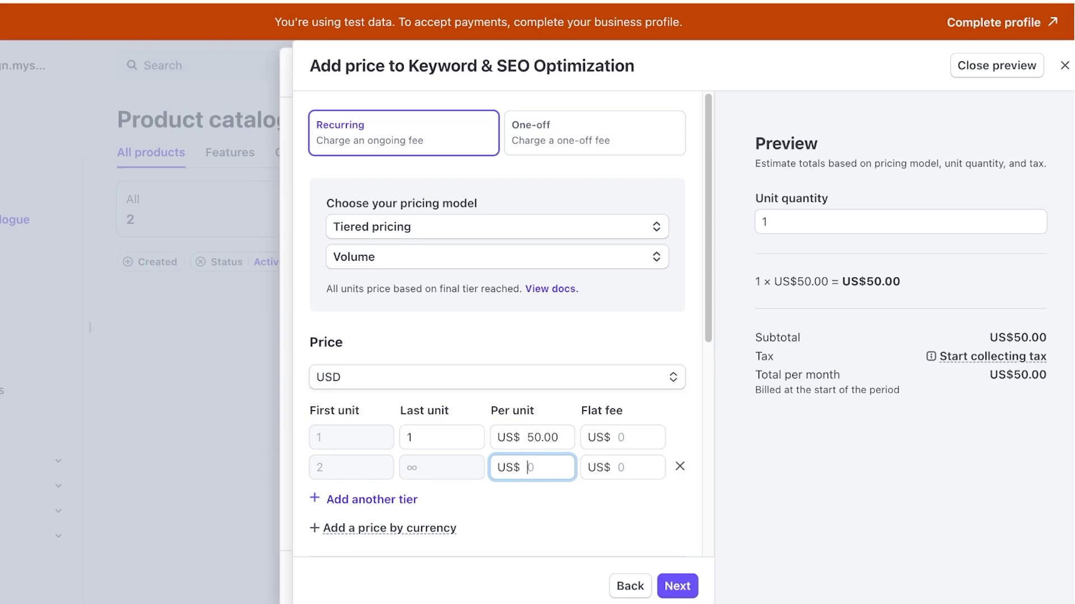
{"action": "type", "text": "40"}
{"action": "key", "text": "Tab"}
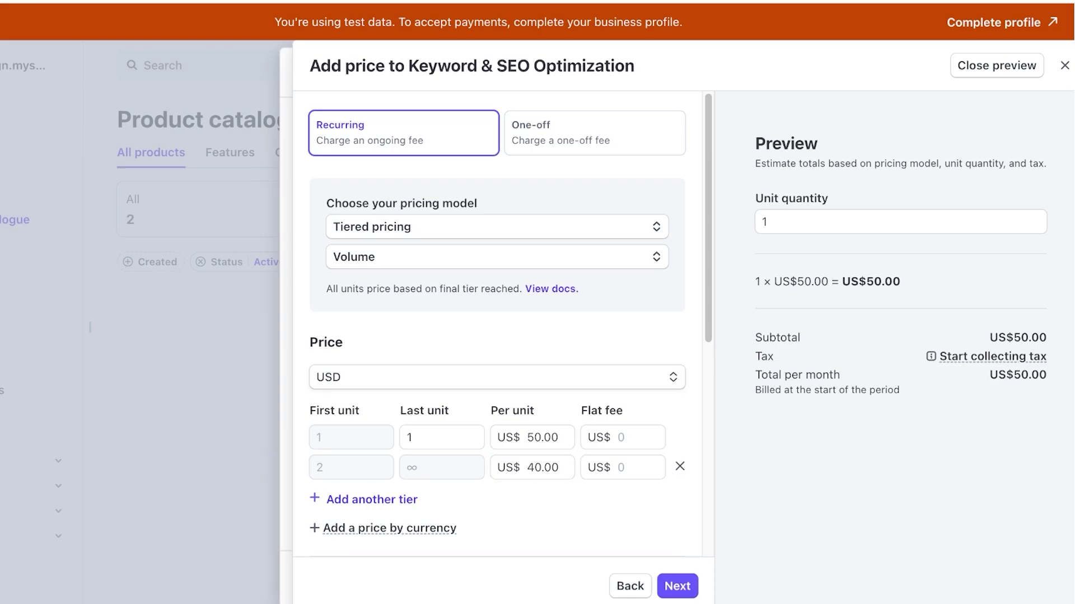
Add a middle pricing tier covering units 2 to 3 at US$44.00 per unit.
{"action": "scroll", "coordinate": [497, 325], "scroll_direction": "down", "scroll_amount": 1}
{"action": "left_click", "coordinate": [372, 466]}
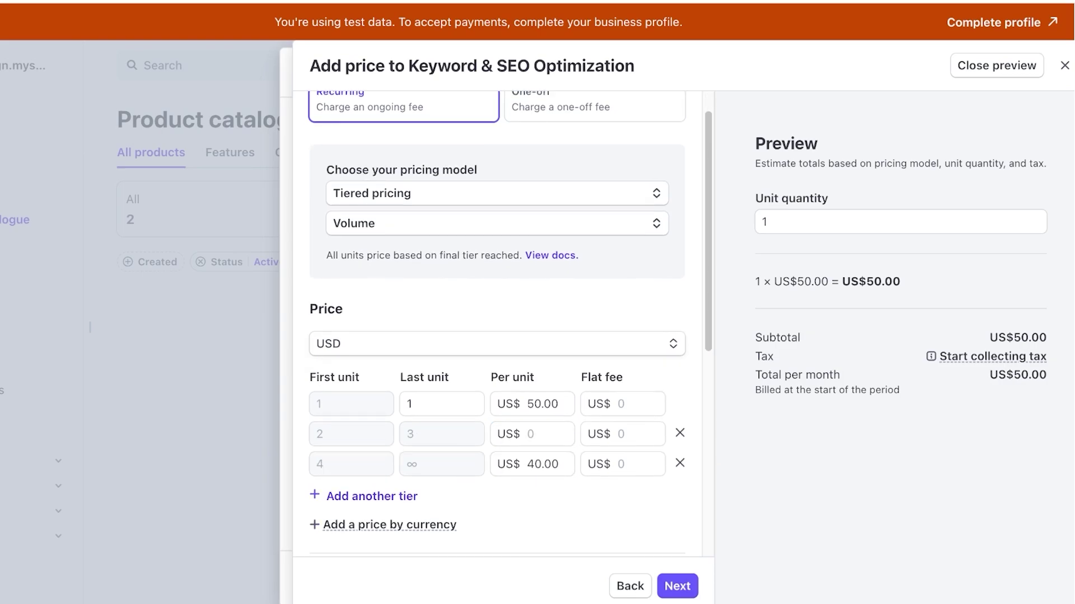
{"action": "double_click", "coordinate": [542, 464]}
{"action": "left_click", "coordinate": [533, 434]}
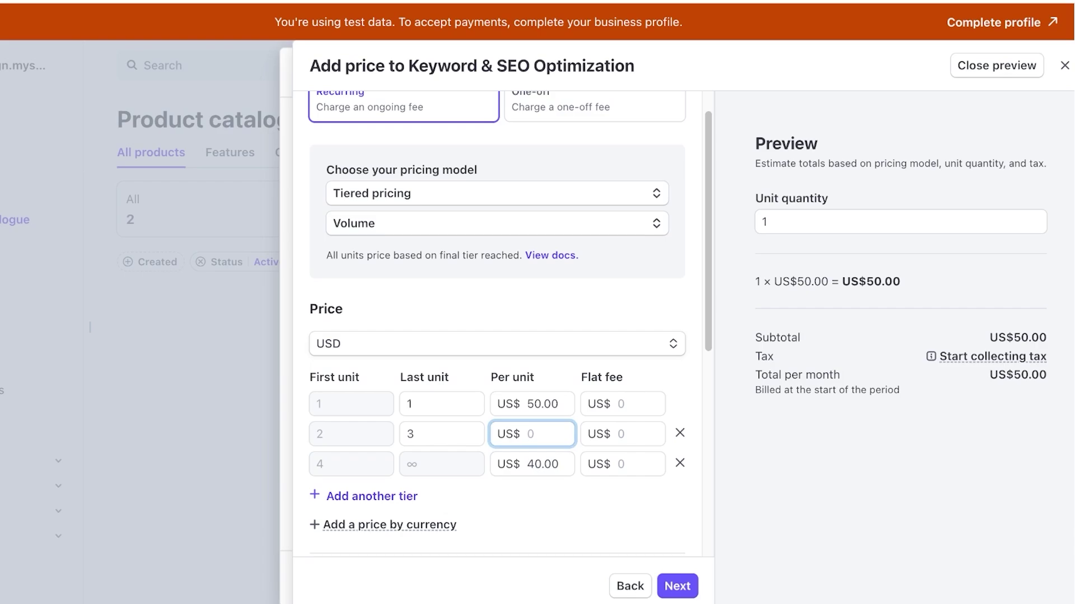
{"action": "type", "text": "44"}
{"action": "left_click", "coordinate": [550, 503]}
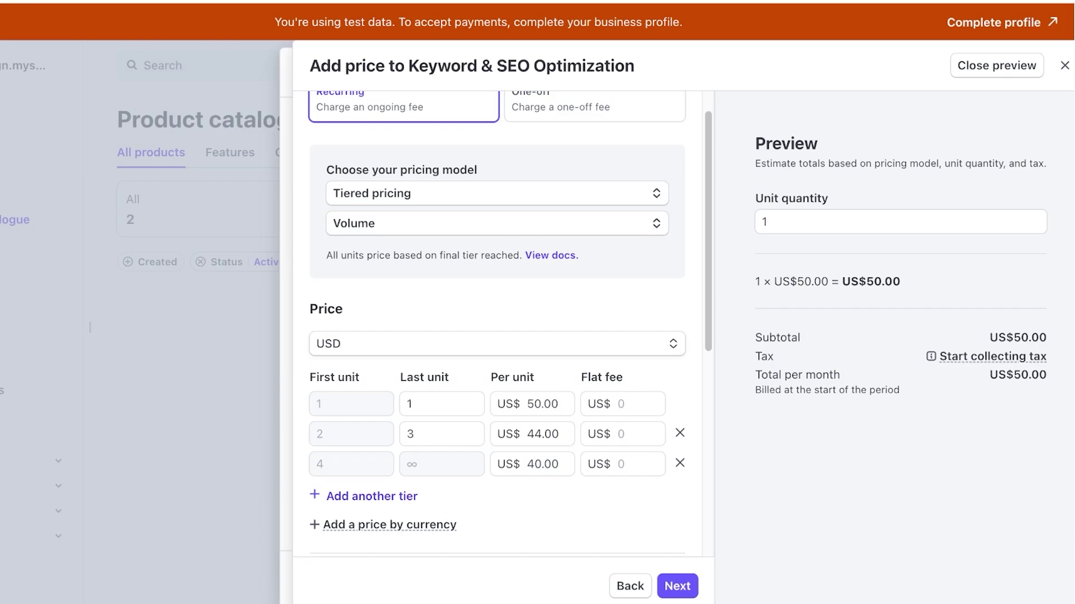
{"action": "left_click", "coordinate": [622, 404]}
{"action": "left_click", "coordinate": [622, 503]}
Estimate the volume-priced total for a unit quantity of 3 in the preview.
{"action": "double_click", "coordinate": [765, 222]}
{"action": "type", "text": "3"}
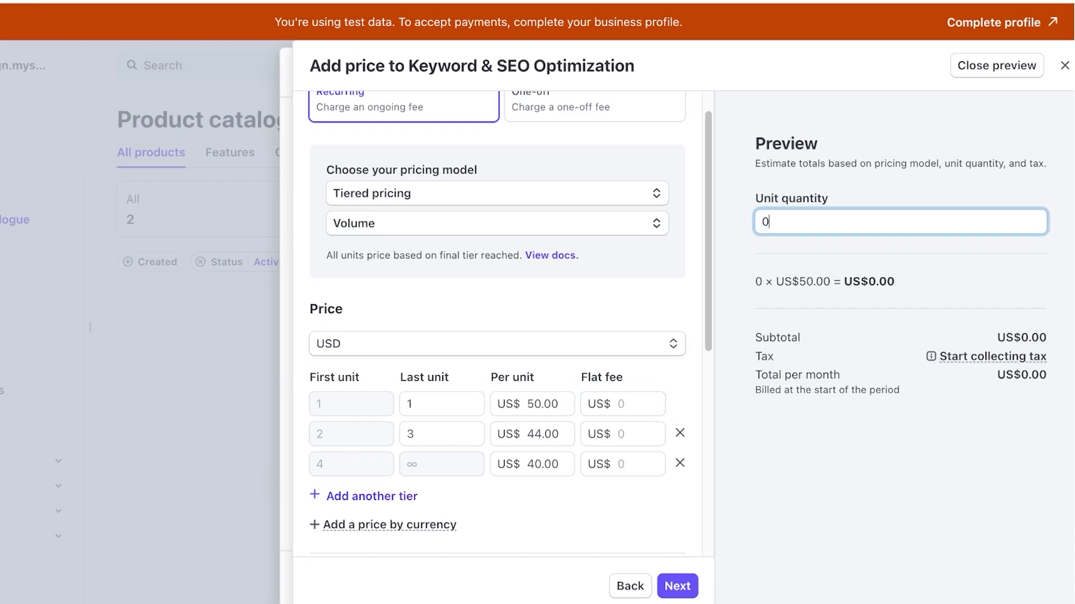
{"action": "left_click", "coordinate": [862, 442]}
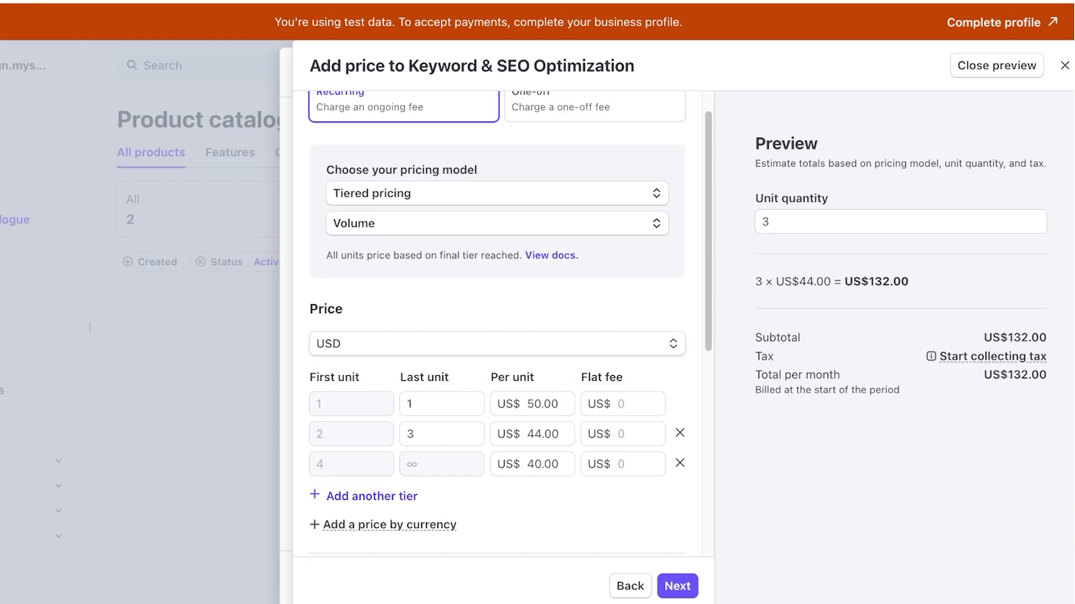
Switch the tiered pricing to Graduated and examine the per-tier breakdown in the preview.
{"action": "left_click", "coordinate": [497, 223]}
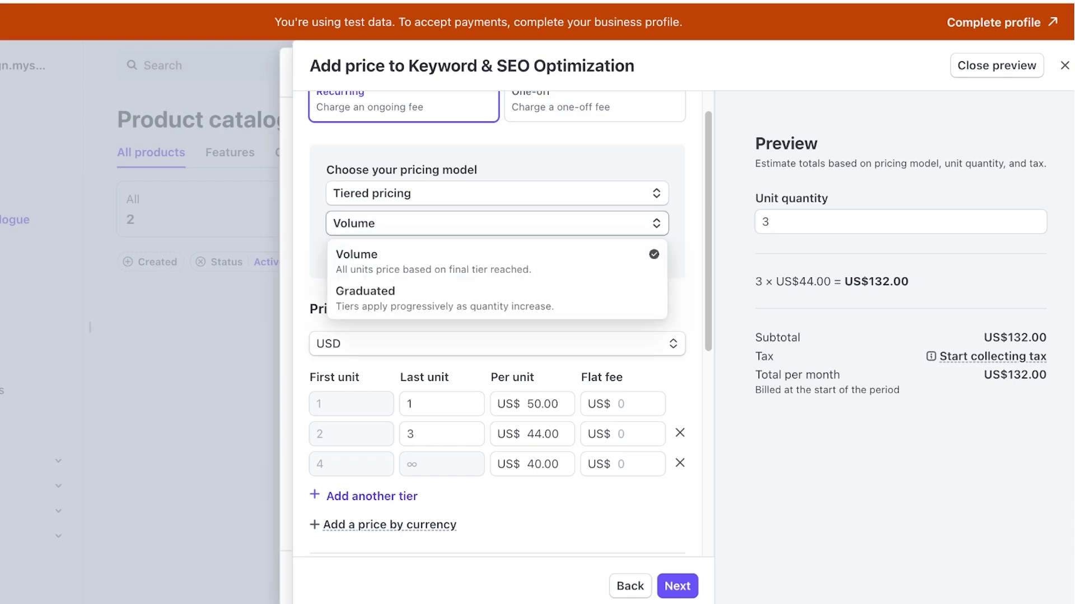
{"action": "left_click", "coordinate": [497, 298]}
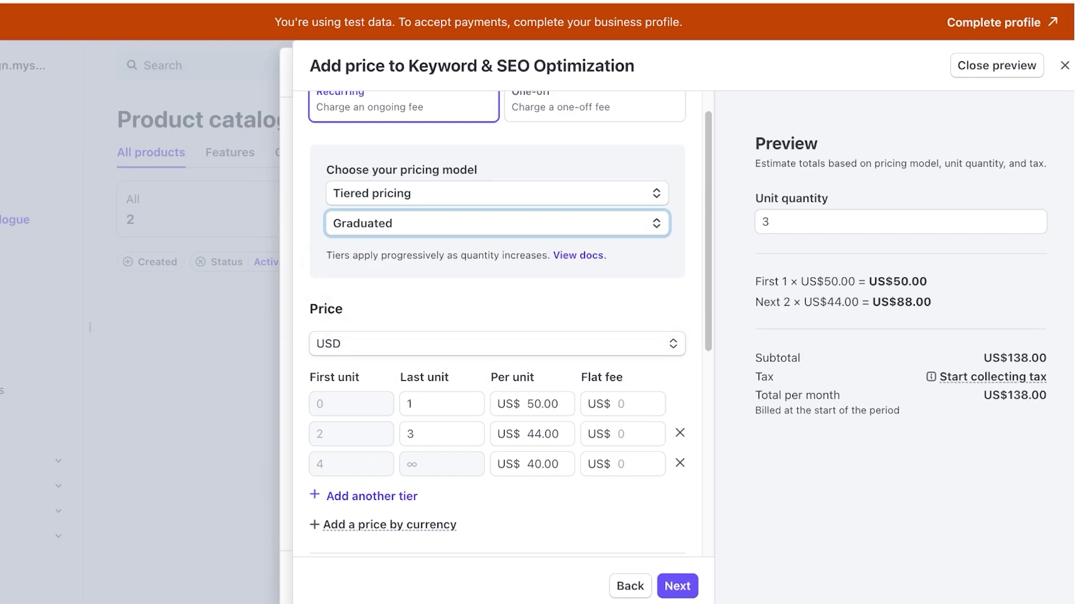
{"action": "left_click_drag", "start_coordinate": [755, 281], "coordinate": [858, 302]}
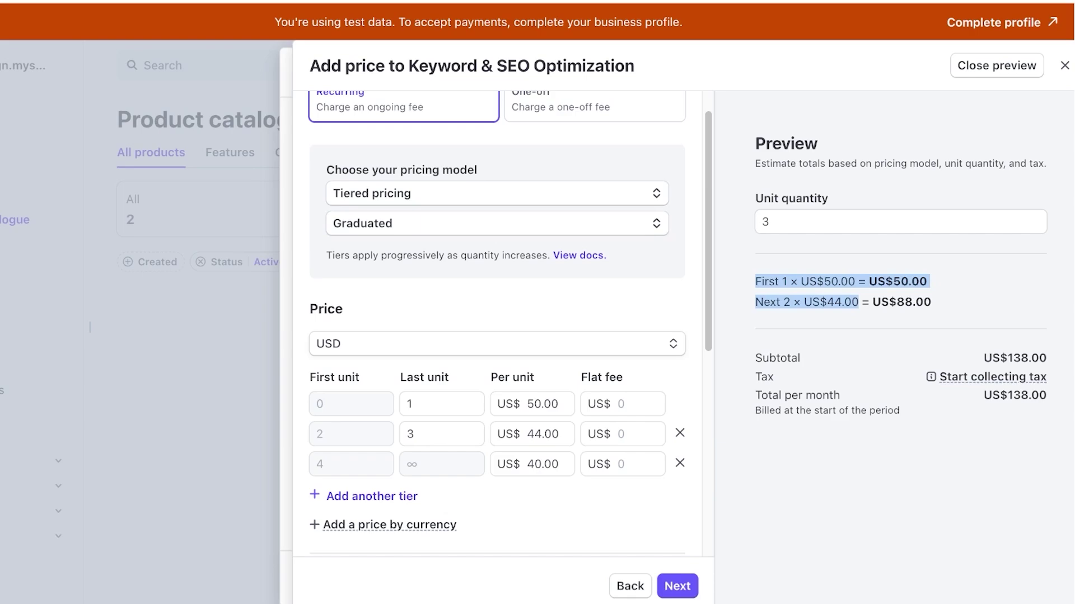
{"action": "left_click", "coordinate": [859, 303]}
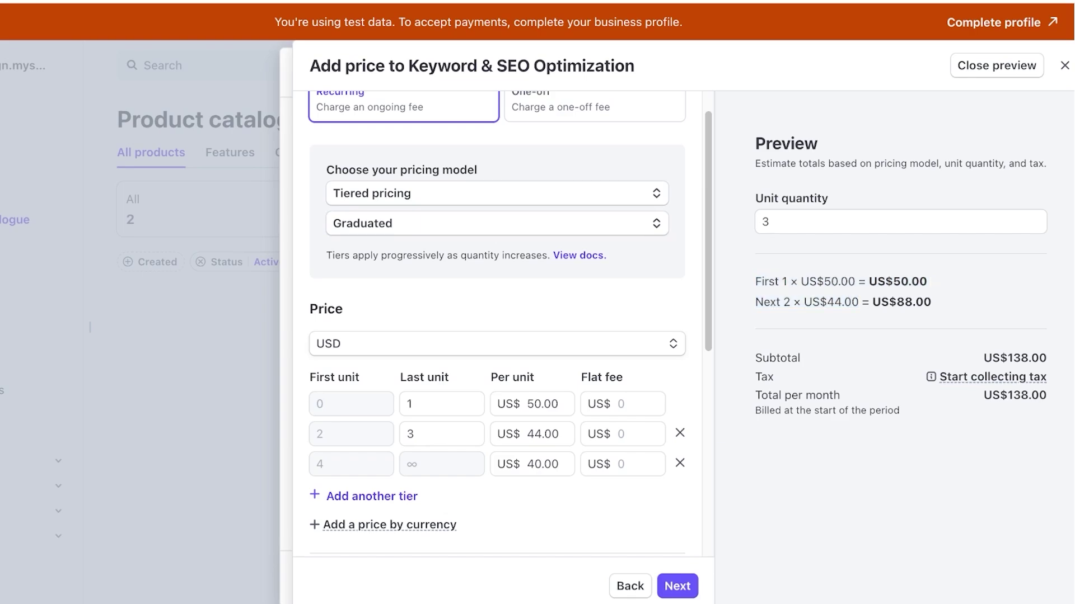
Estimate the graduated total for a unit quantity of 4 and examine the charge for the last tier.
{"action": "double_click", "coordinate": [765, 222]}
{"action": "type", "text": "4"}
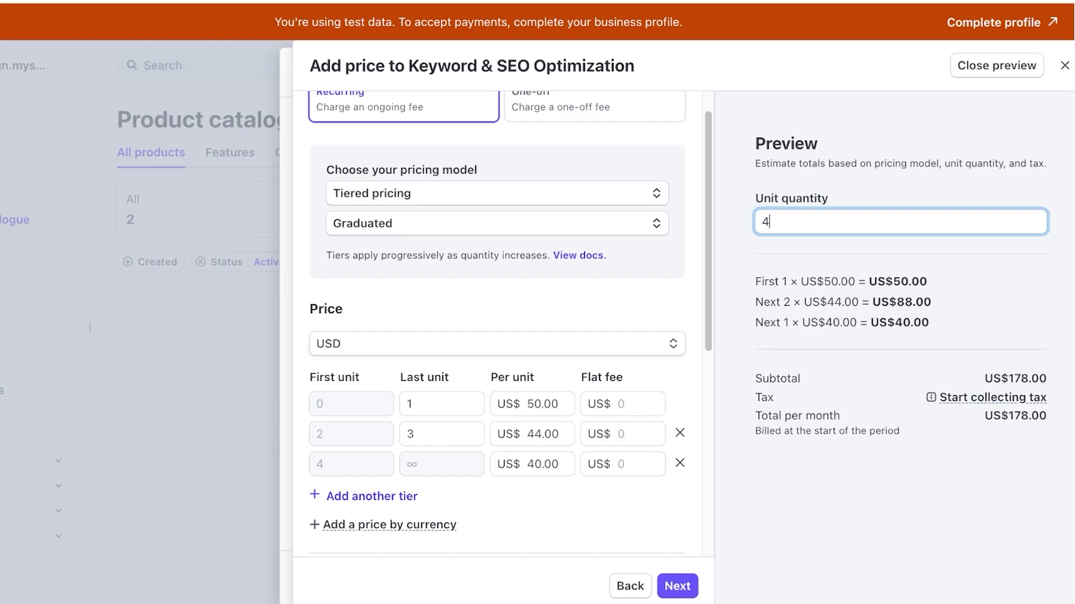
{"action": "key", "text": "Tab"}
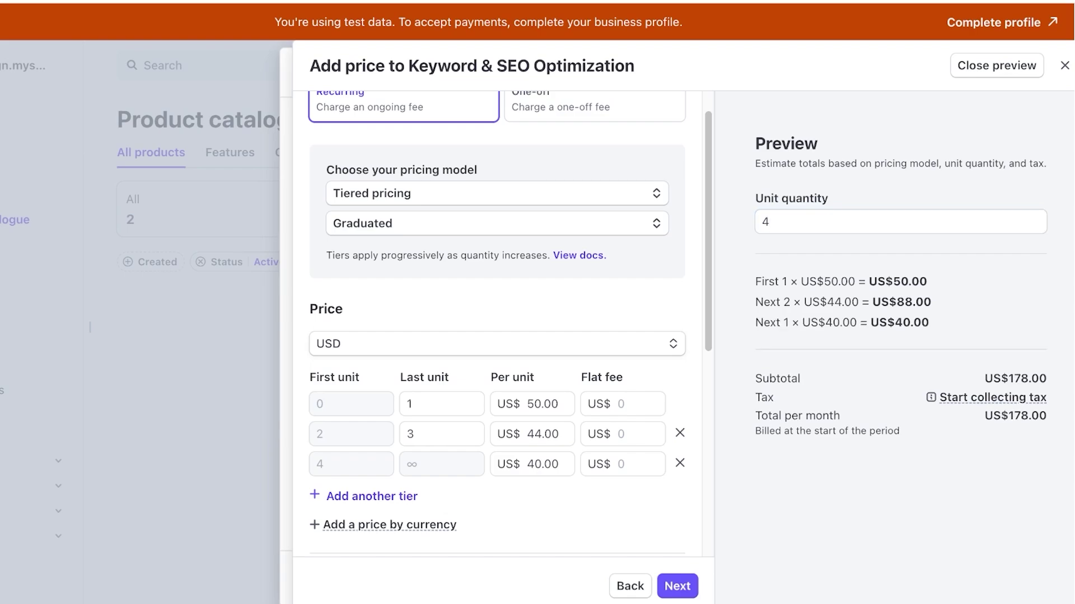
{"action": "left_click_drag", "start_coordinate": [929, 323], "coordinate": [887, 323]}
{"action": "left_click", "coordinate": [908, 323]}
Set the last unit of the second tier to 2.
{"action": "double_click", "coordinate": [411, 434]}
{"action": "key", "text": "BackSpace"}
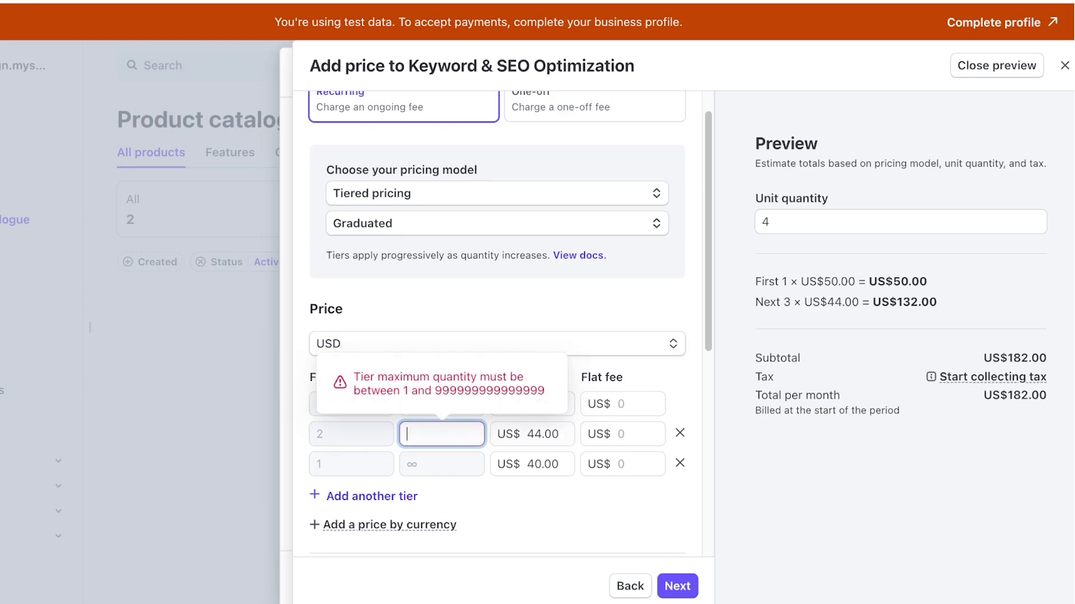
{"action": "type", "text": "2"}
{"action": "key", "text": "BackSpace"}
{"action": "type", "text": "2"}
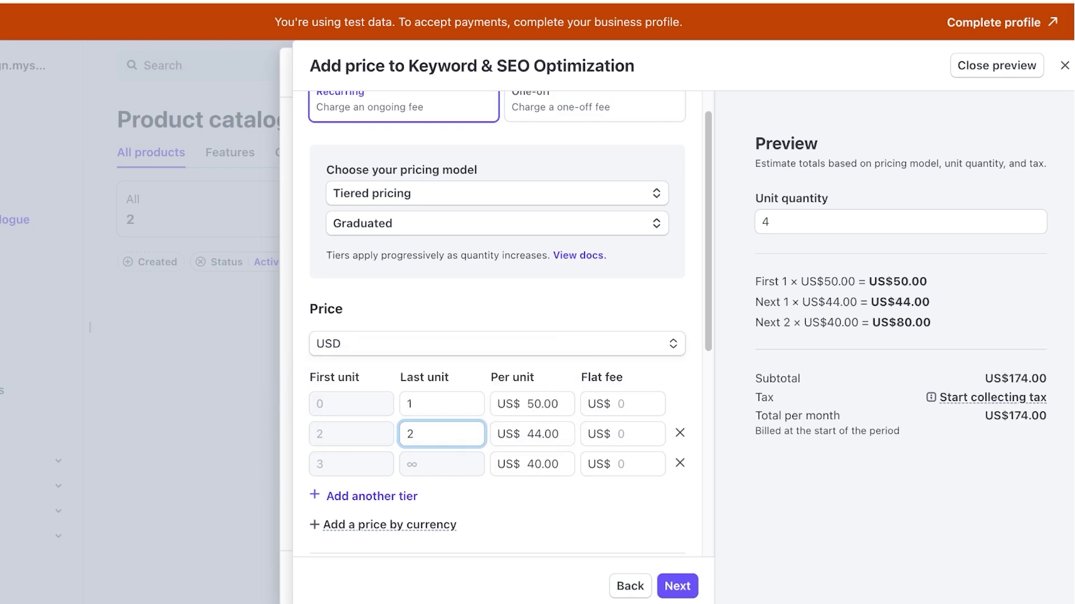
Examine the graduated breakdown in the preview and estimate the total for a unit quantity of 3.
{"action": "left_click", "coordinate": [893, 281]}
{"action": "left_click_drag", "start_coordinate": [894, 281], "coordinate": [929, 367]}
{"action": "left_click", "coordinate": [929, 365]}
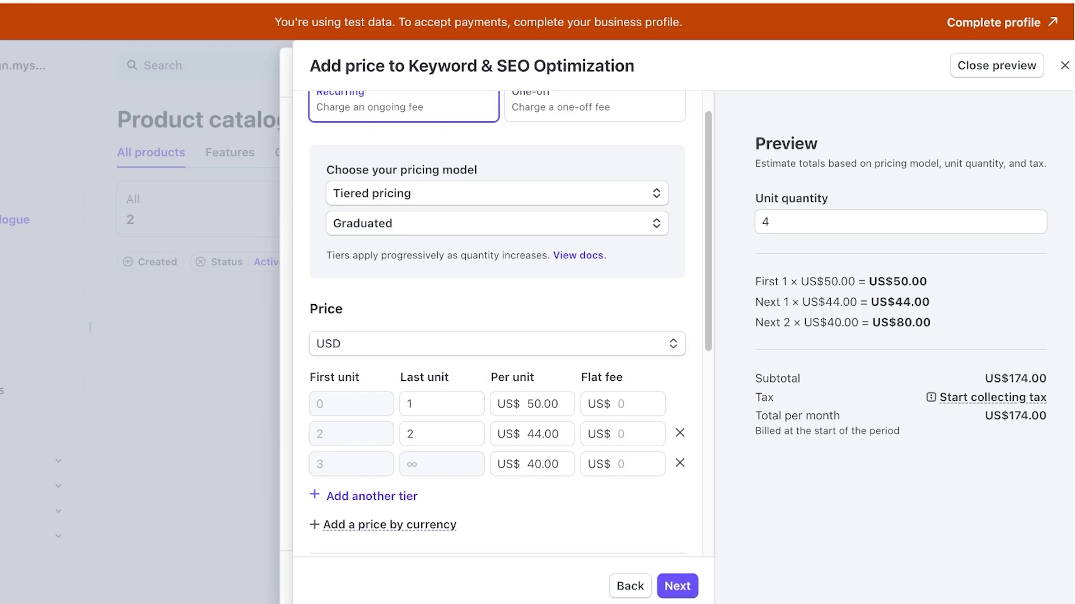
{"action": "double_click", "coordinate": [765, 222]}
{"action": "type", "text": "3"}
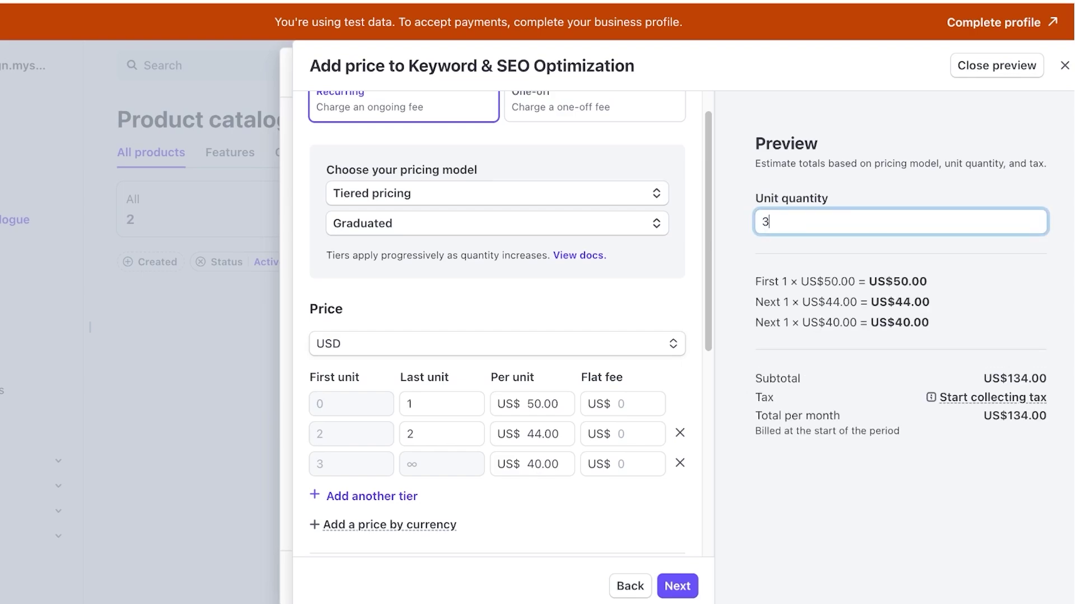
{"action": "key", "text": "Tab"}
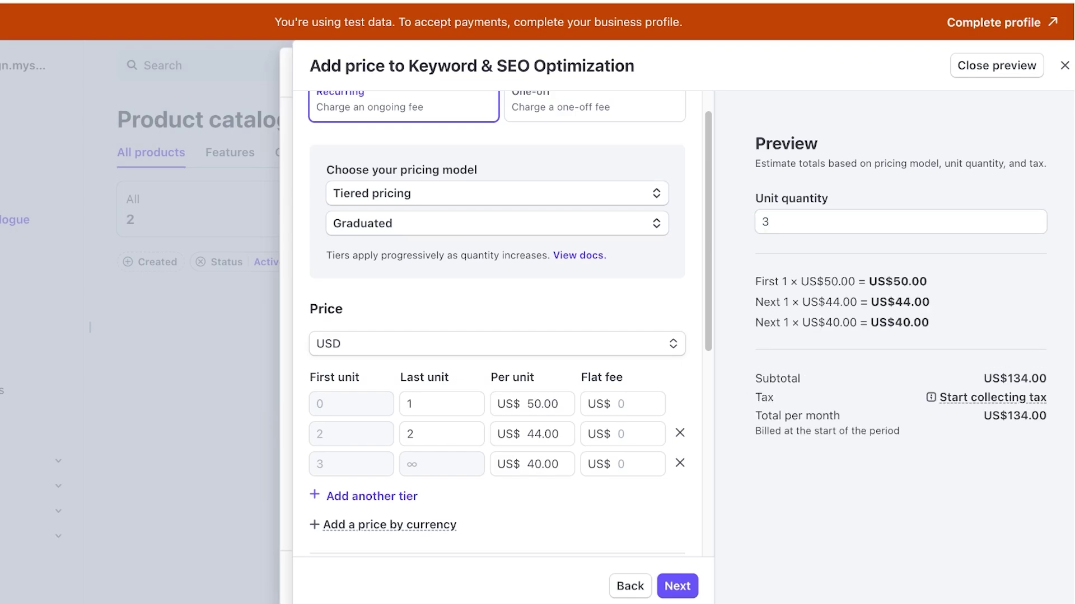
Set the pricing model to Usage-based with Per unit pricing.
{"action": "left_click", "coordinate": [408, 434]}
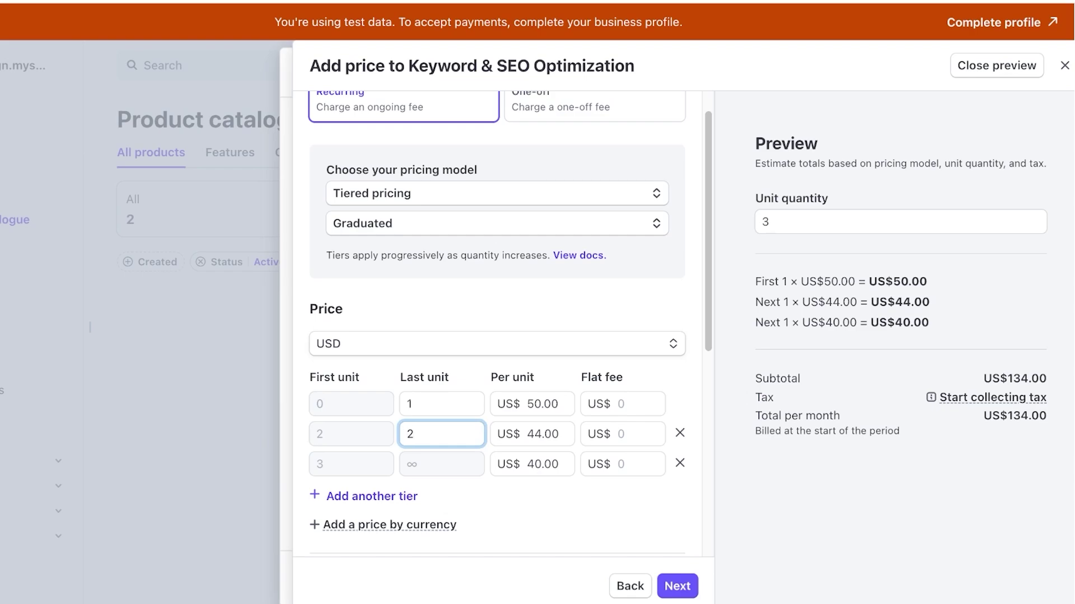
{"action": "scroll", "coordinate": [408, 433], "scroll_direction": "up", "scroll_amount": 1}
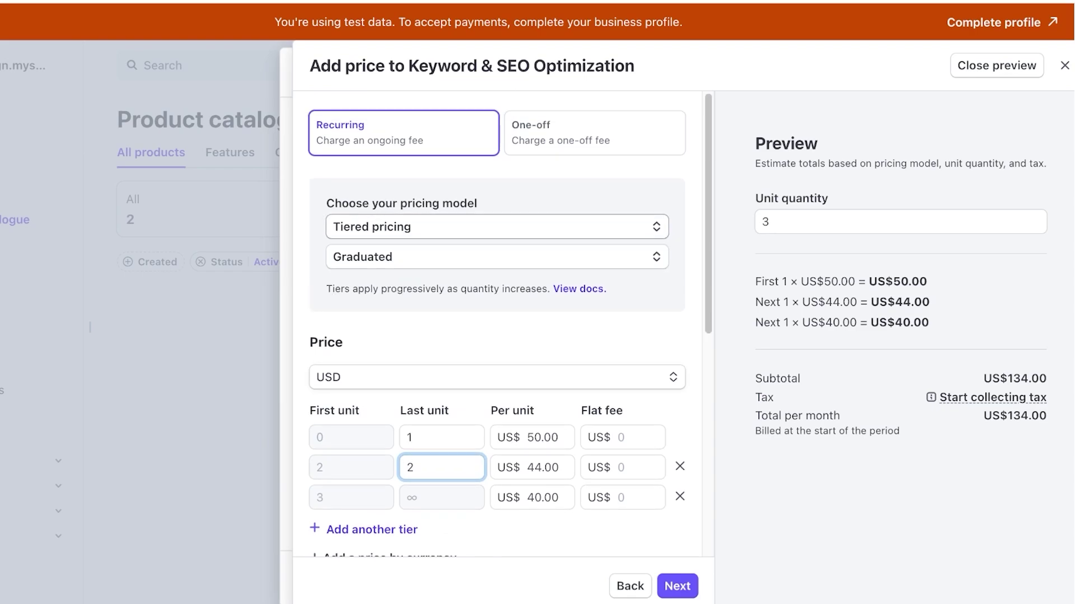
{"action": "left_click", "coordinate": [470, 227]}
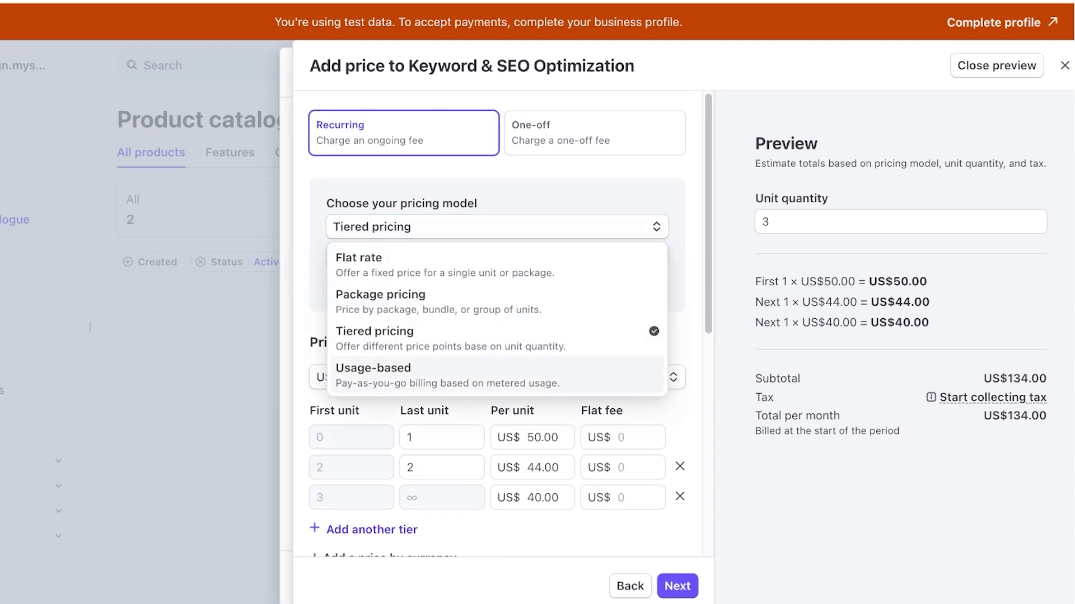
{"action": "left_click", "coordinate": [470, 375]}
{"action": "left_click", "coordinate": [495, 256]}
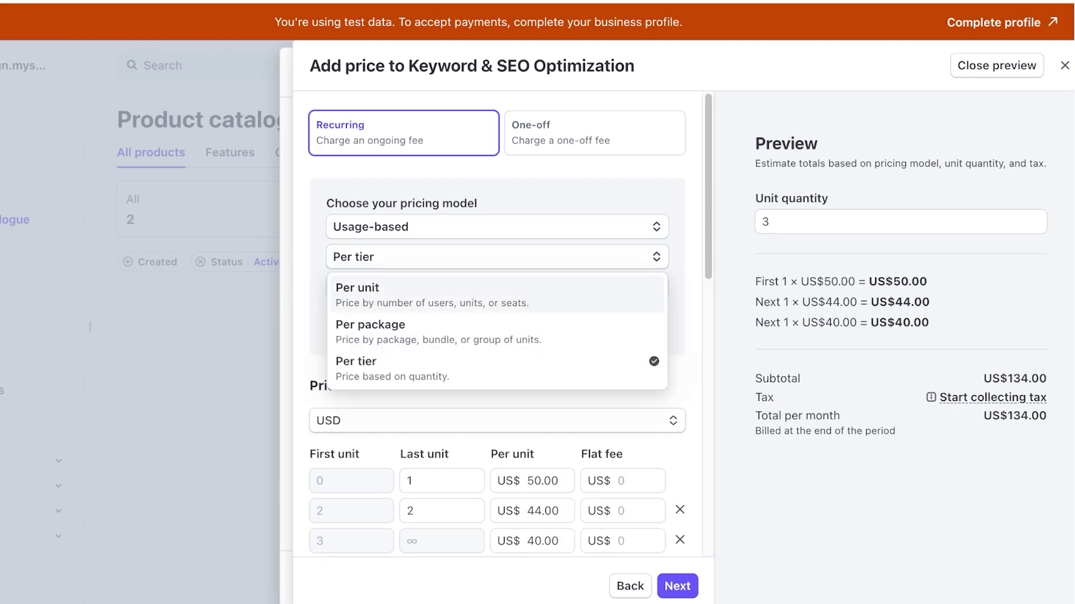
{"action": "left_click", "coordinate": [392, 287]}
Estimate the usage-based total for a unit quantity of 1 in the preview.
{"action": "double_click", "coordinate": [766, 223]}
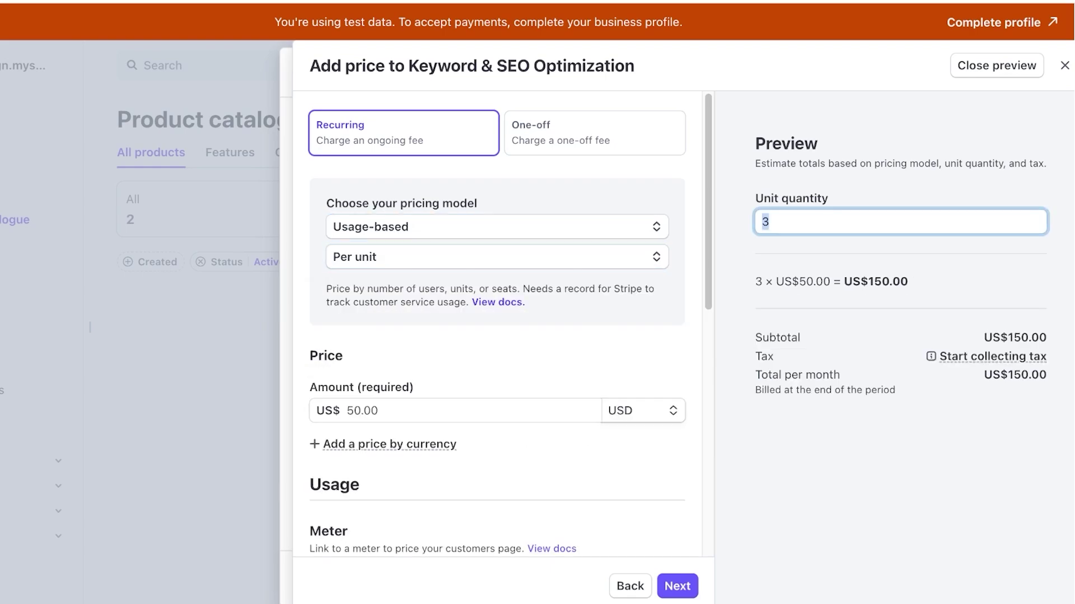
{"action": "key", "text": "BackSpace"}
{"action": "type", "text": "1"}
{"action": "key", "text": "Tab"}
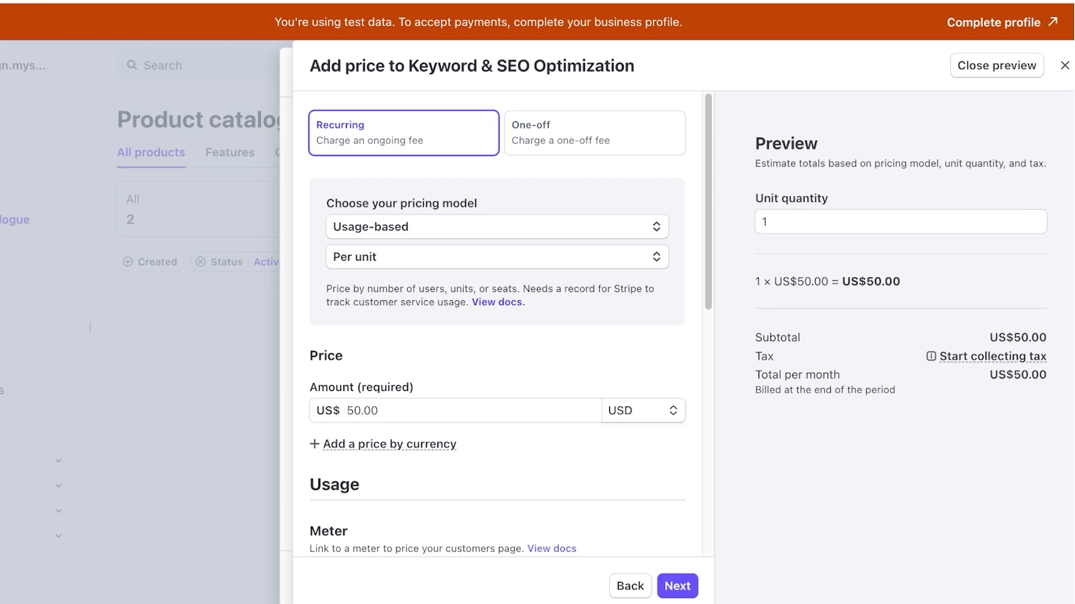
Switch the usage-based pricing to Per tier and look through the available currencies, keeping USD.
{"action": "left_click", "coordinate": [496, 256]}
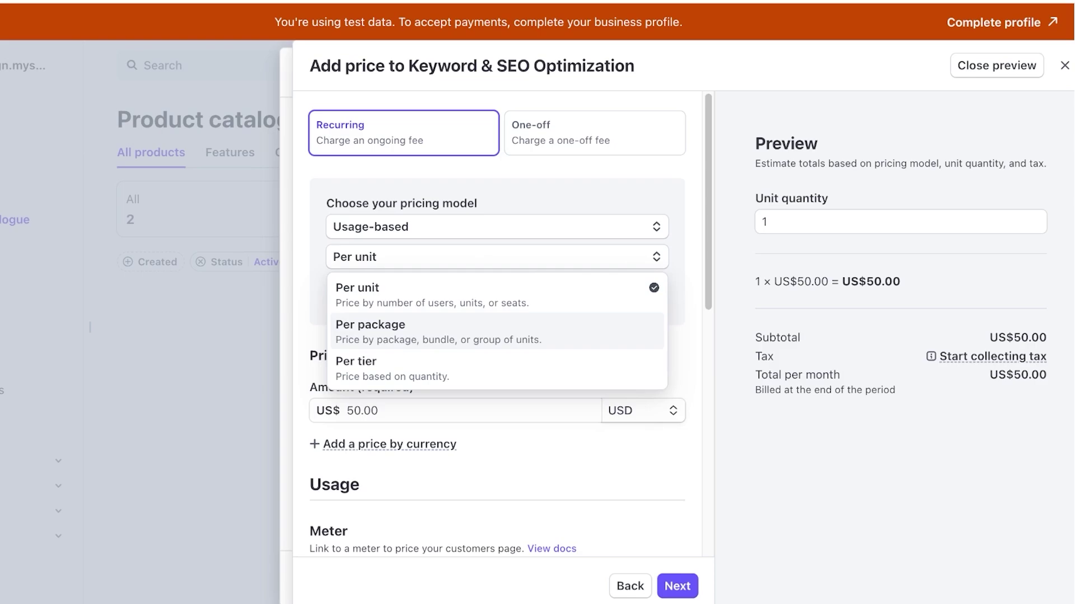
{"action": "left_click", "coordinate": [497, 368]}
{"action": "left_click", "coordinate": [497, 421]}
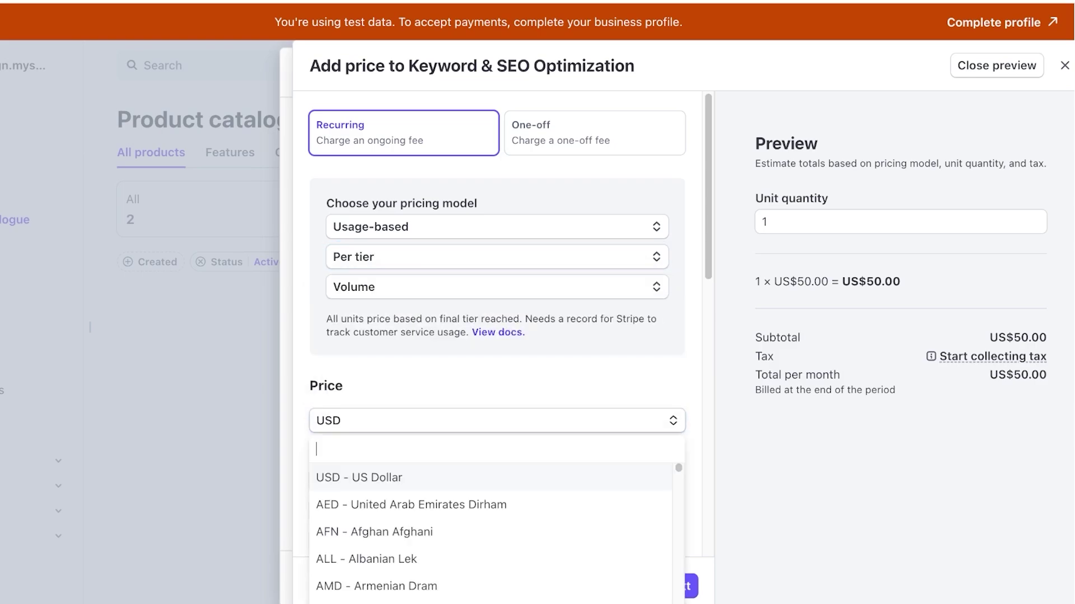
{"action": "scroll", "coordinate": [448, 269], "scroll_direction": "down", "scroll_amount": 4}
{"action": "scroll", "coordinate": [448, 269], "scroll_direction": "up", "scroll_amount": 1}
{"action": "left_click", "coordinate": [448, 265]}
{"action": "scroll", "coordinate": [448, 269], "scroll_direction": "down", "scroll_amount": 1}
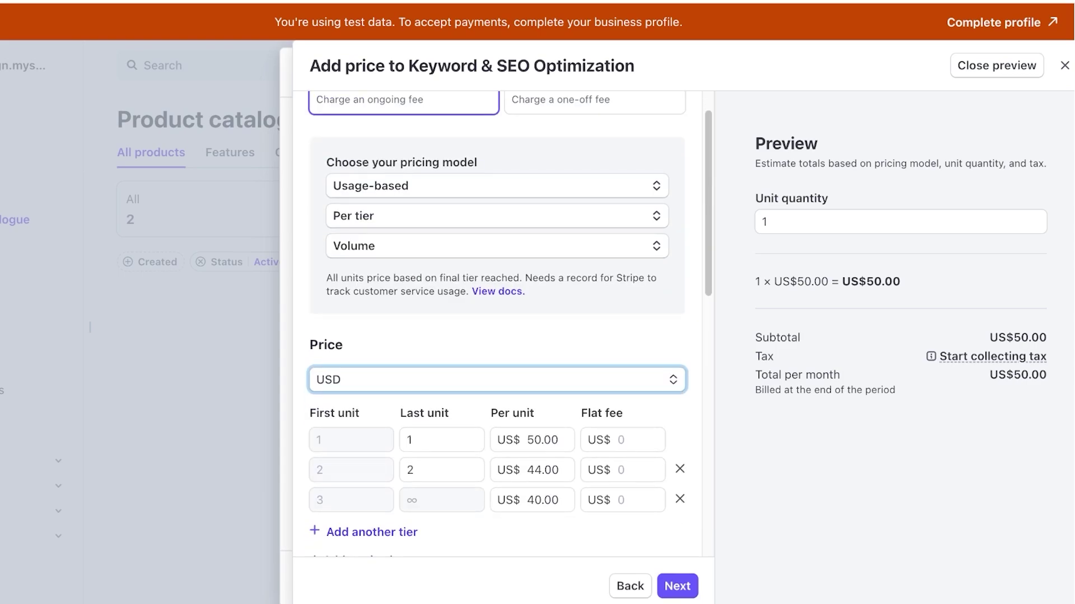
Set the last unit of the second tier to 3.
{"action": "double_click", "coordinate": [414, 470]}
{"action": "type", "text": "3"}
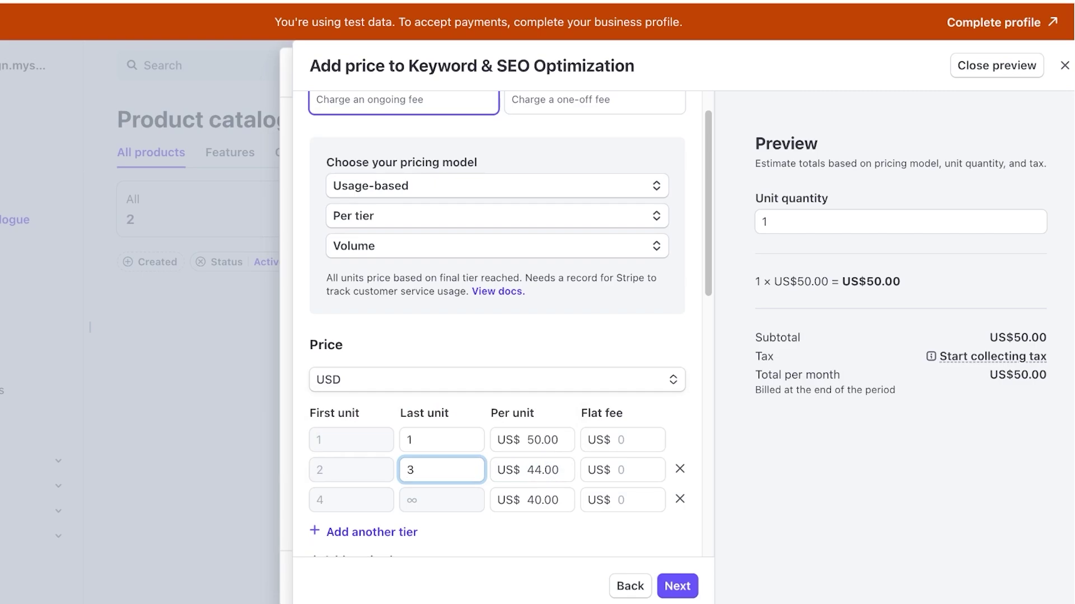
{"action": "left_click", "coordinate": [504, 533]}
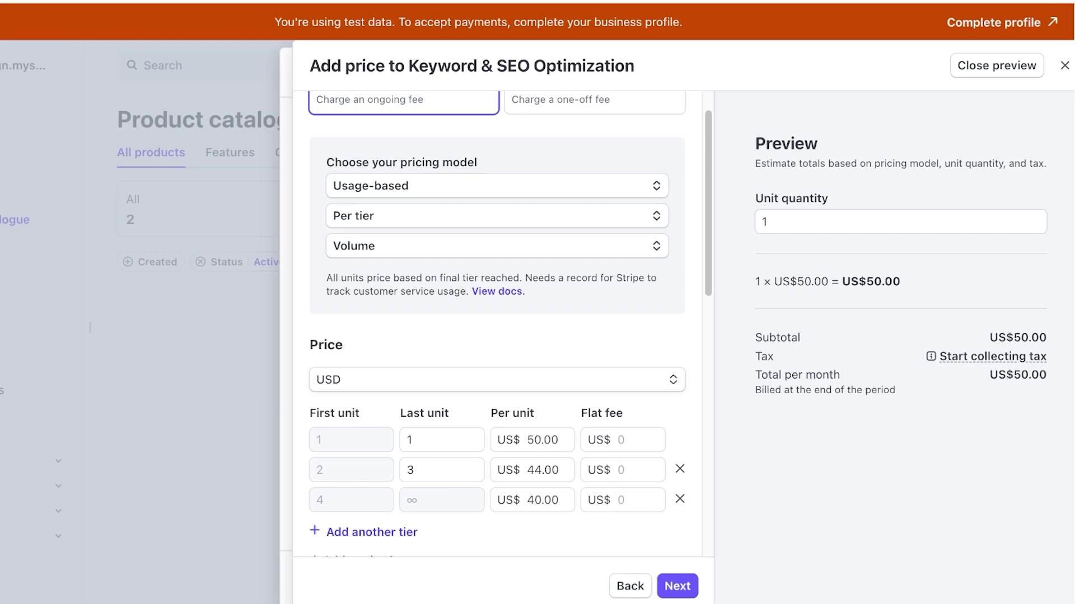
Add a tier for units 4 to 8 at US$40.00 per unit and set the final tier to US$30.00 per unit.
{"action": "scroll", "coordinate": [497, 313], "scroll_direction": "down", "scroll_amount": 2}
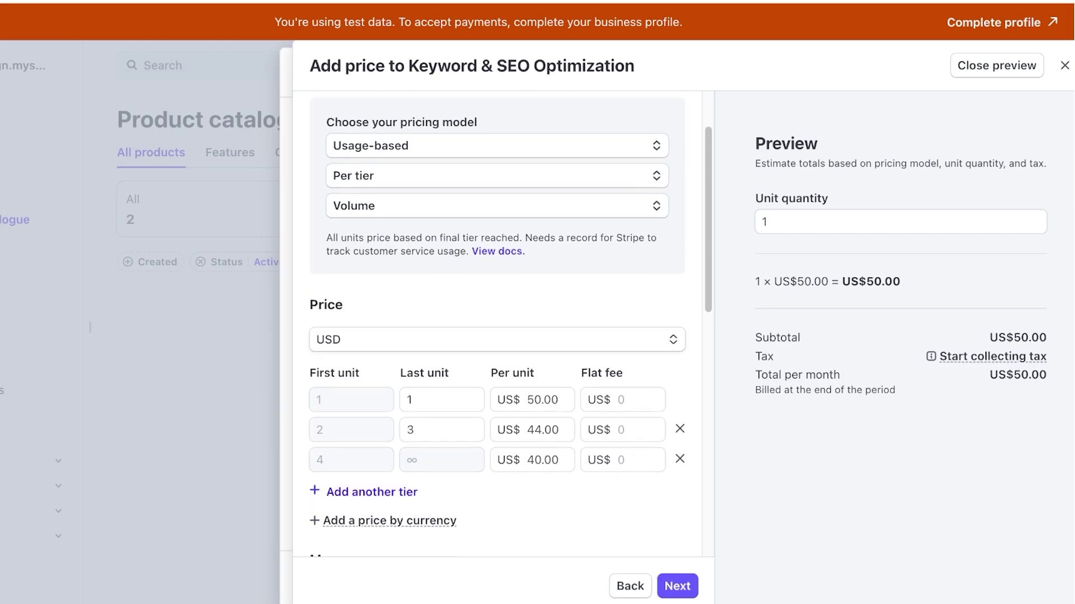
{"action": "left_click", "coordinate": [372, 492]}
{"action": "double_click", "coordinate": [410, 460]}
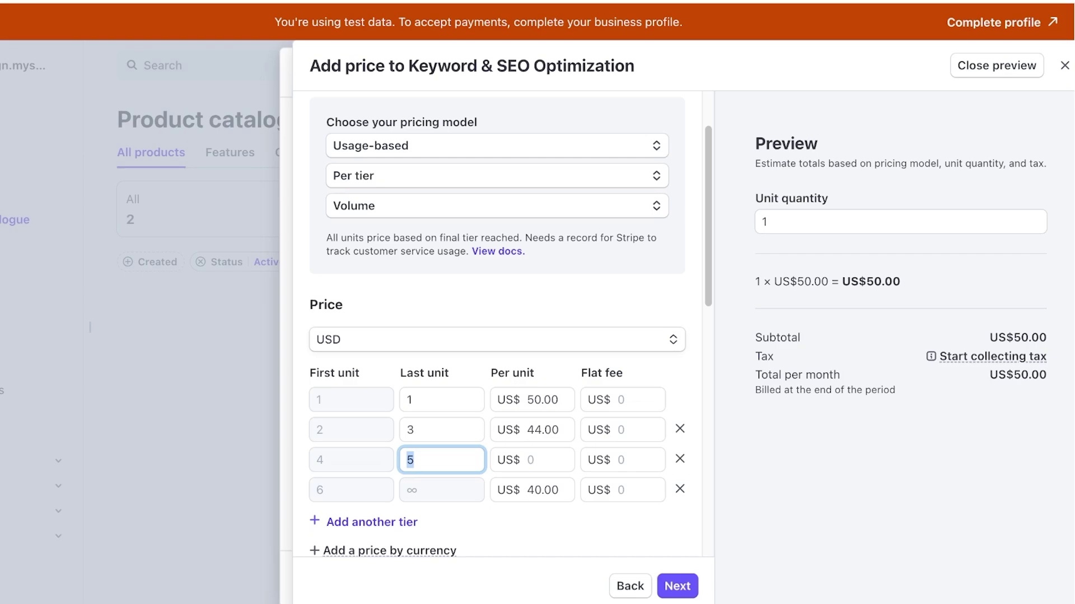
{"action": "type", "text": "8"}
{"action": "key", "text": "Tab"}
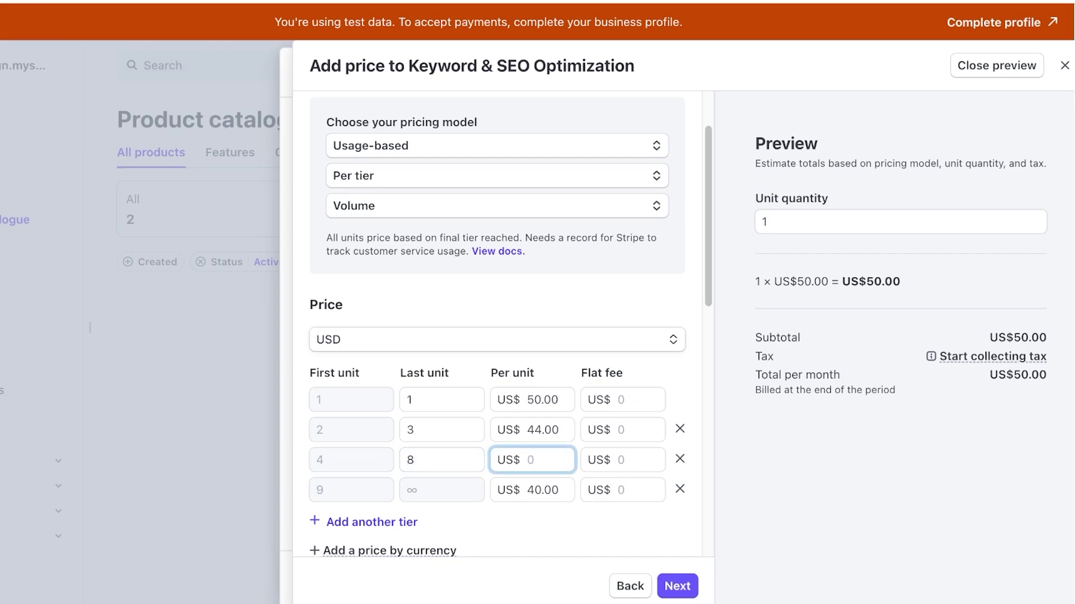
{"action": "type", "text": "40.00"}
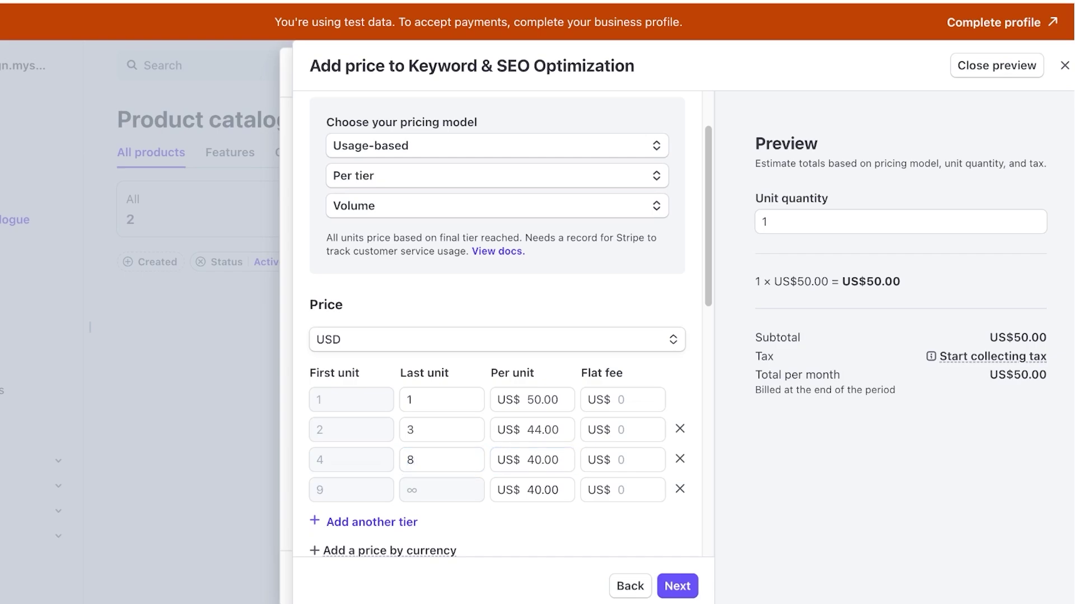
{"action": "double_click", "coordinate": [542, 490]}
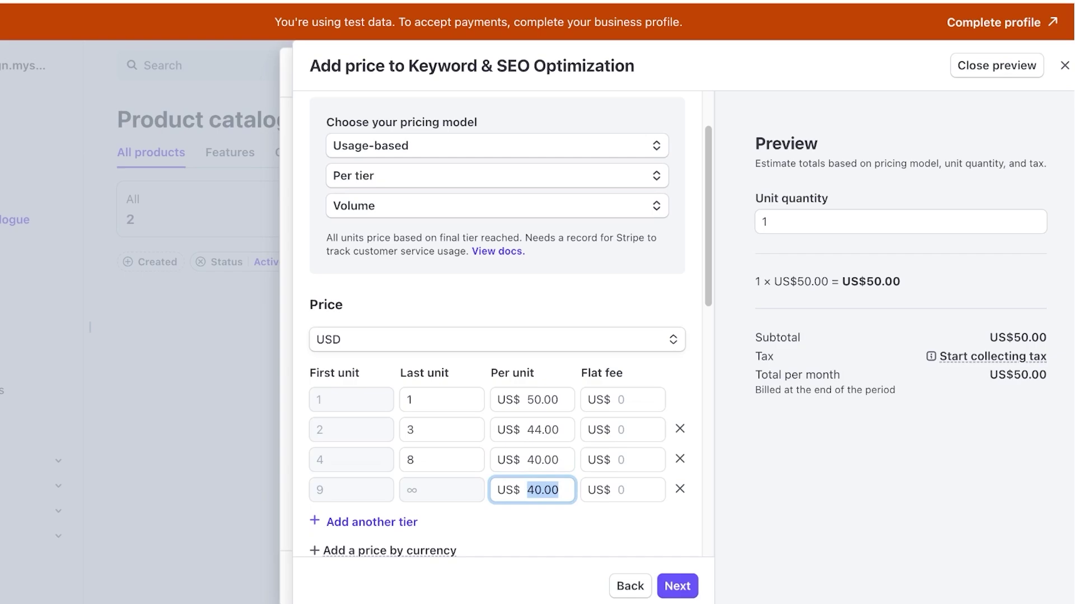
{"action": "type", "text": "30.00"}
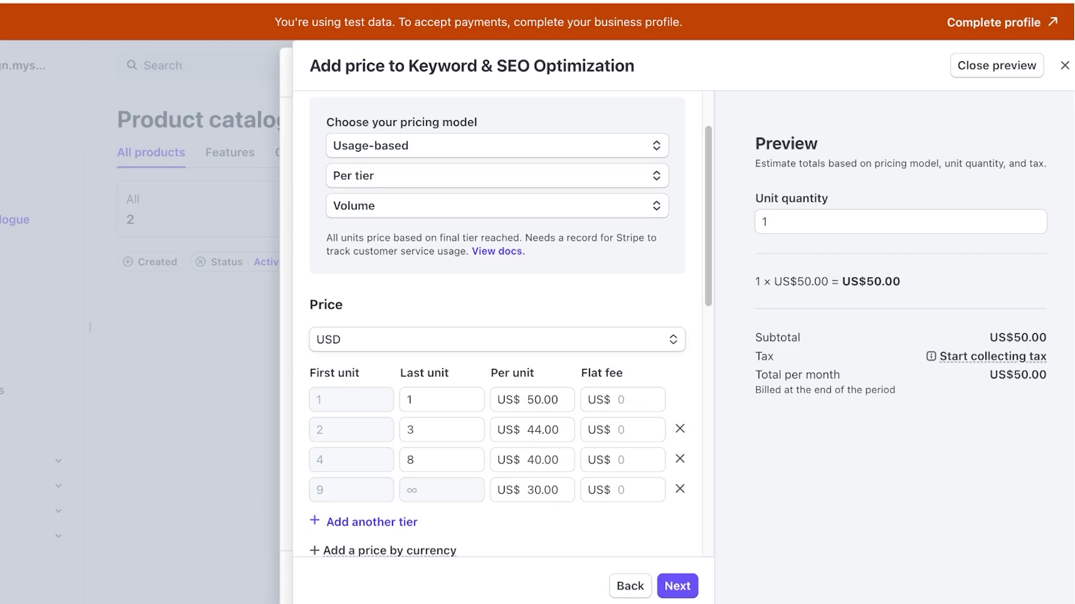
Estimate the volume-tiered total for a unit quantity of 9 in the preview.
{"action": "double_click", "coordinate": [765, 223]}
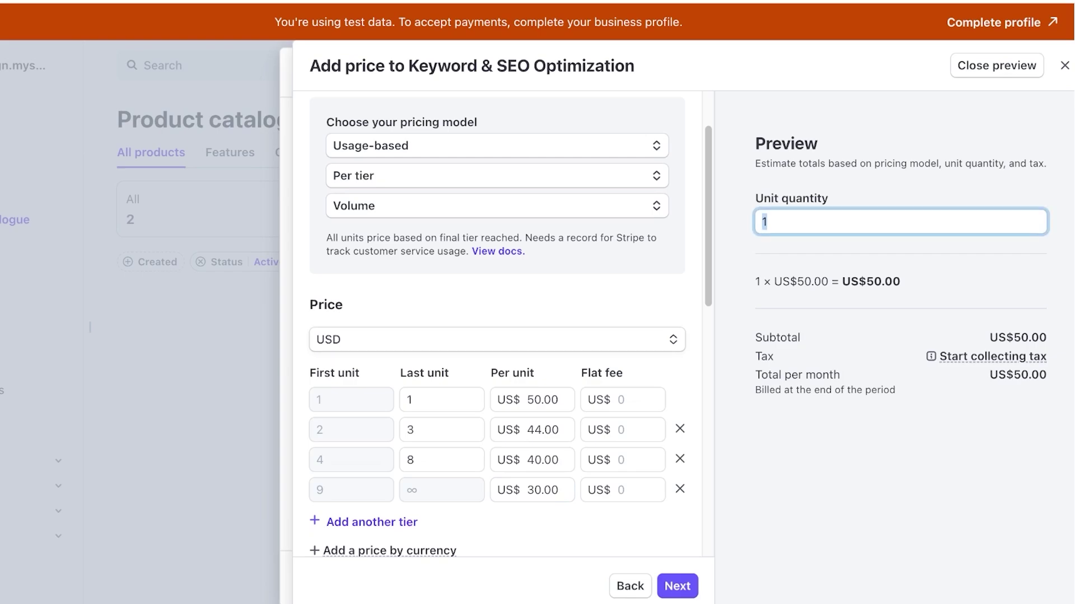
{"action": "left_click", "coordinate": [768, 222]}
{"action": "double_click", "coordinate": [765, 223]}
{"action": "key", "text": "BackSpace"}
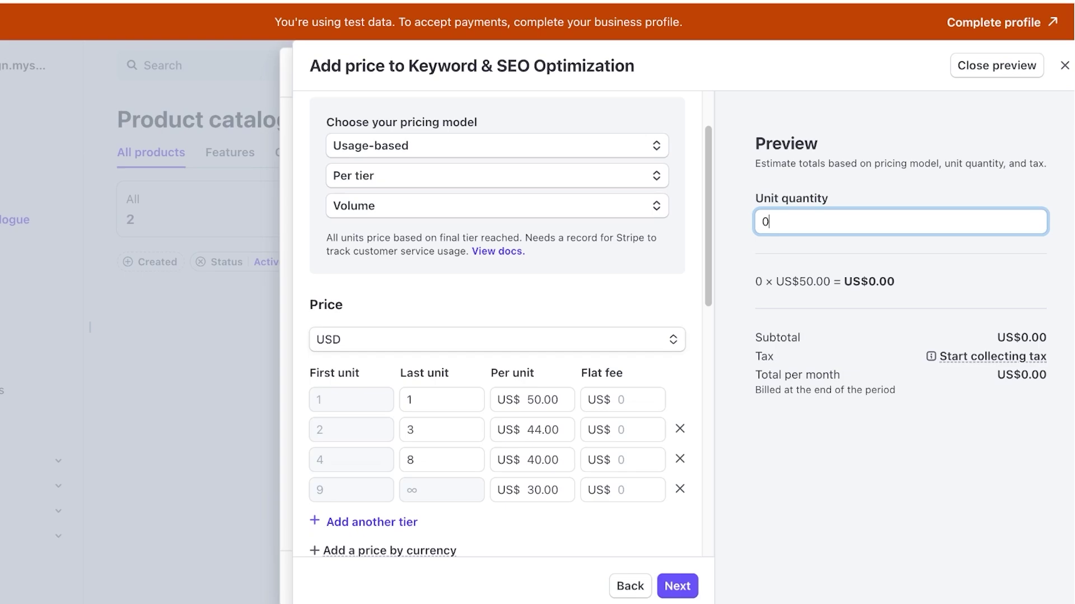
{"action": "type", "text": "9"}
{"action": "key", "text": "Tab"}
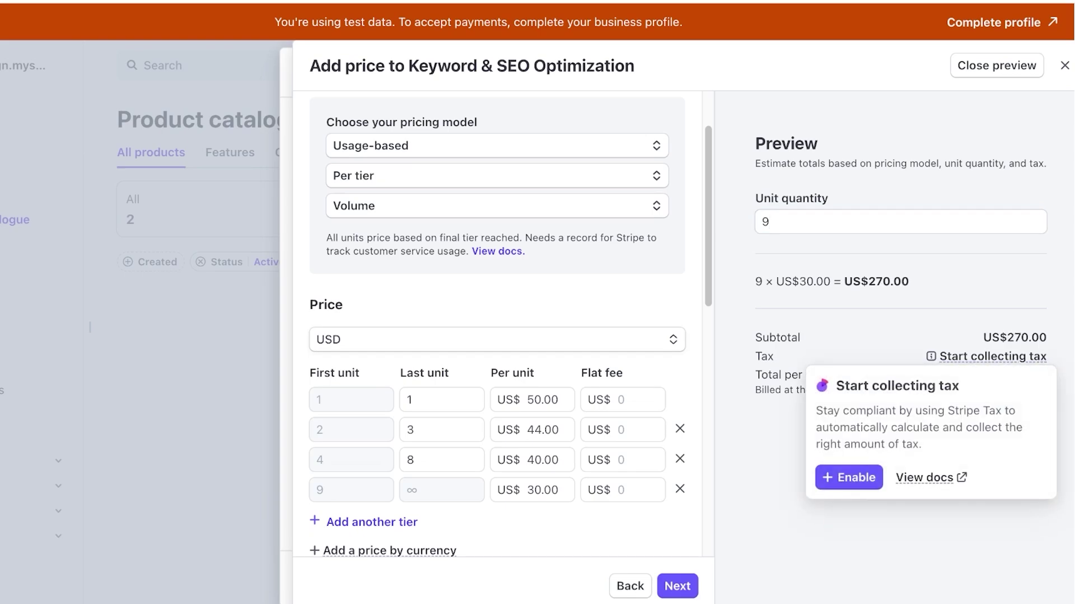
Estimate the volume-tiered total for a unit quantity of 8, and reset the preview quantity to 0.
{"action": "key", "text": "shift+Tab"}
{"action": "key", "text": "BackSpace"}
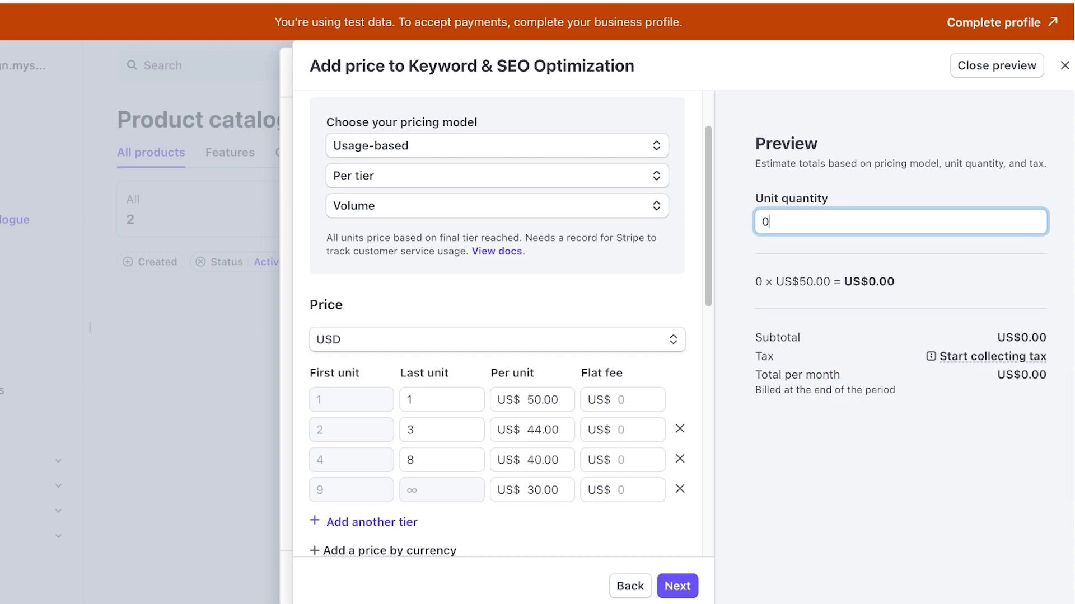
{"action": "type", "text": "8"}
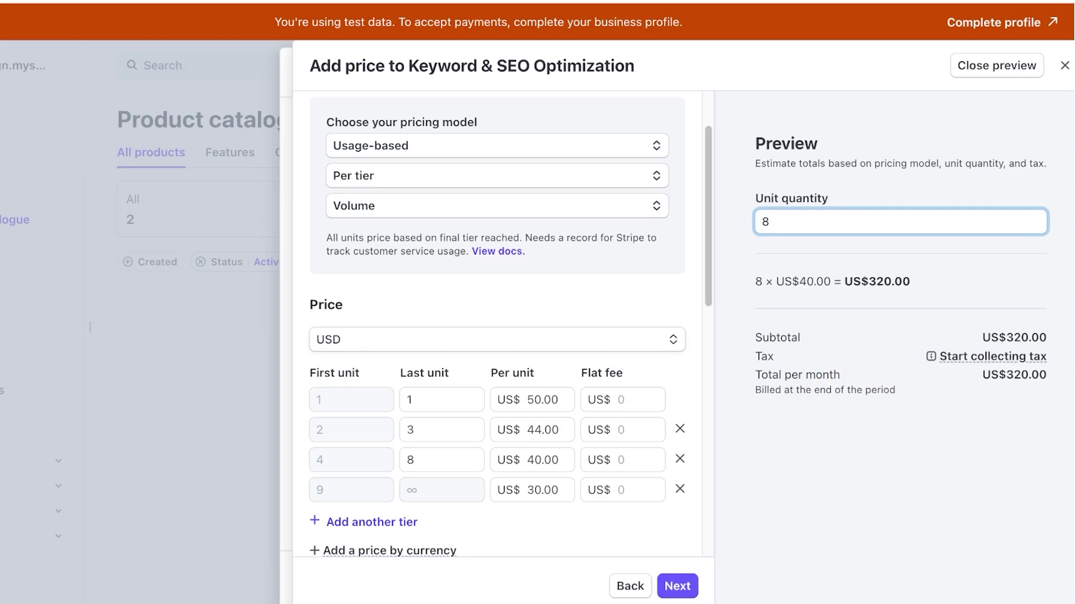
{"action": "key", "text": "BackSpace"}
{"action": "type", "text": "0"}
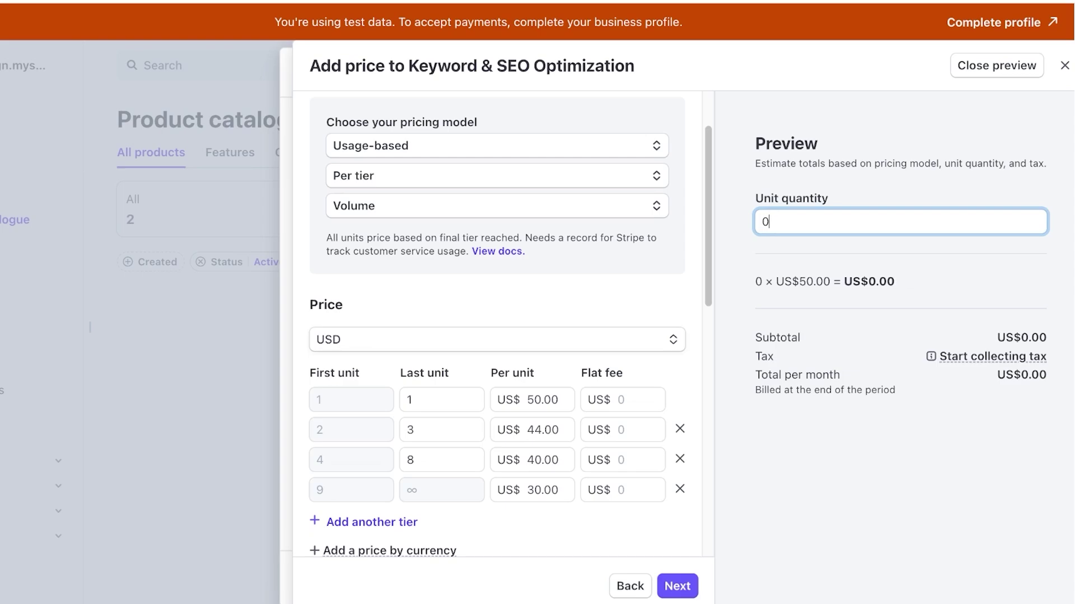
Review the last two tiers' unit prices and the meter creation form, closing the form without creating a meter.
{"action": "double_click", "coordinate": [542, 461]}
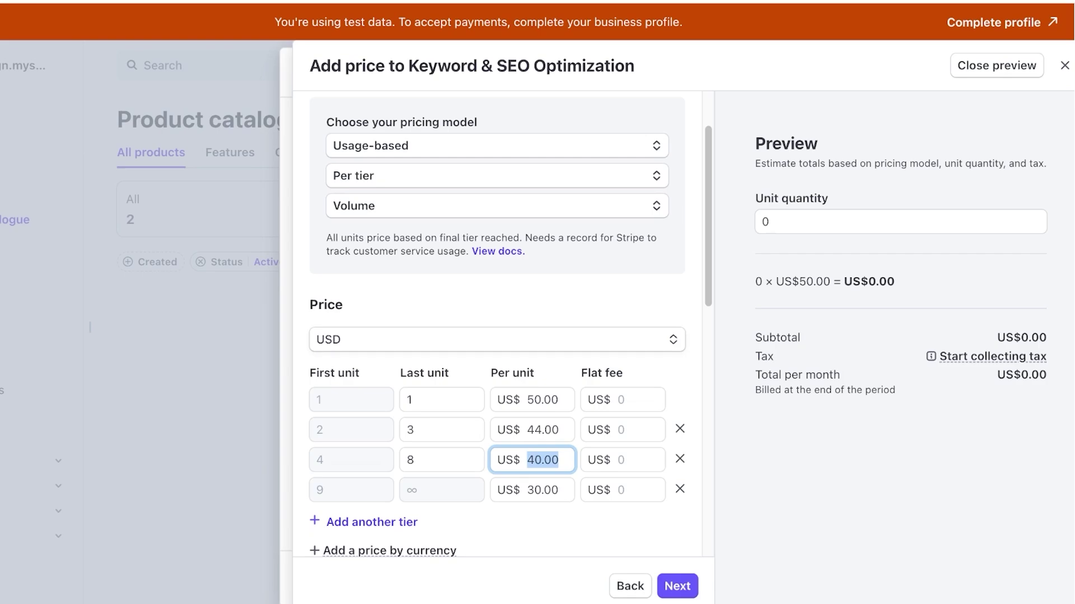
{"action": "left_click_drag", "start_coordinate": [534, 490], "coordinate": [527, 491]}
{"action": "double_click", "coordinate": [542, 460]}
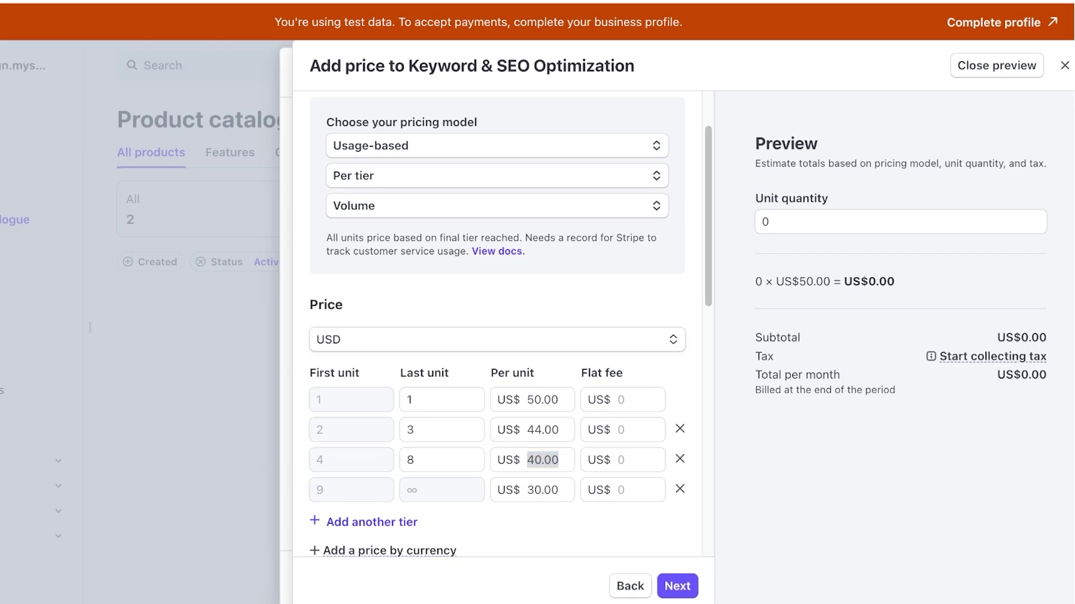
{"action": "scroll", "coordinate": [498, 325], "scroll_direction": "down", "scroll_amount": 5}
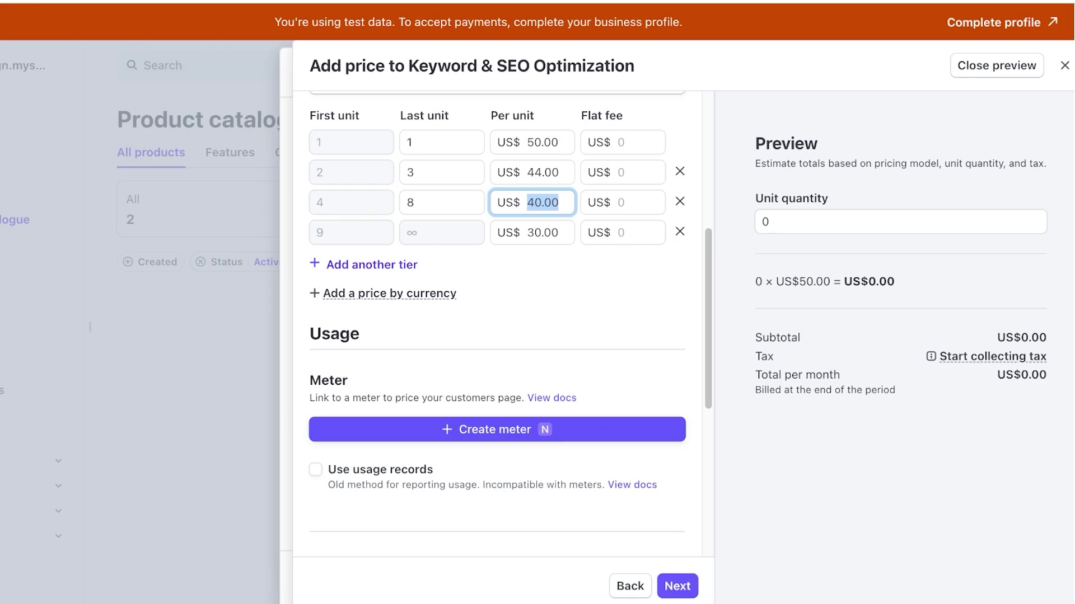
{"action": "key", "text": "n"}
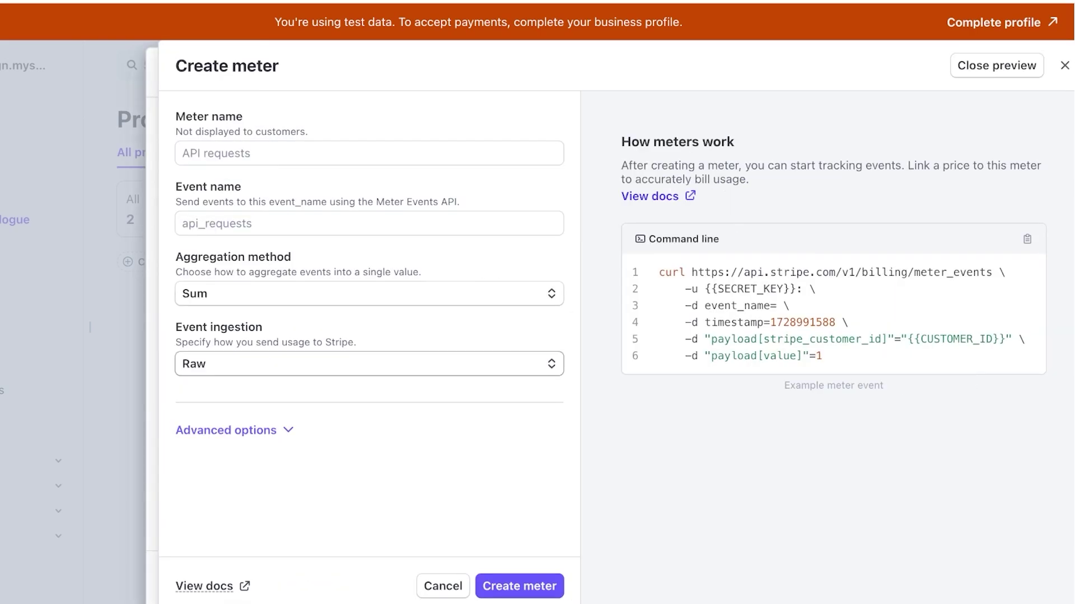
{"action": "key", "text": "Escape"}
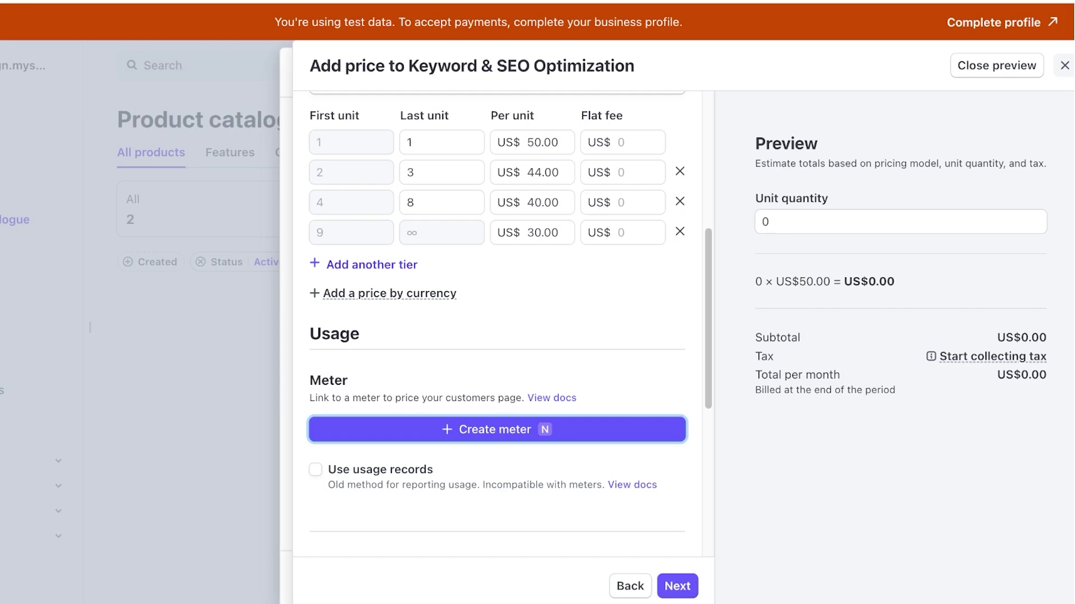
Leave the Keyword & SEO Optimization price and product forms, discarding the unsaved product.
{"action": "key", "text": "Escape"}
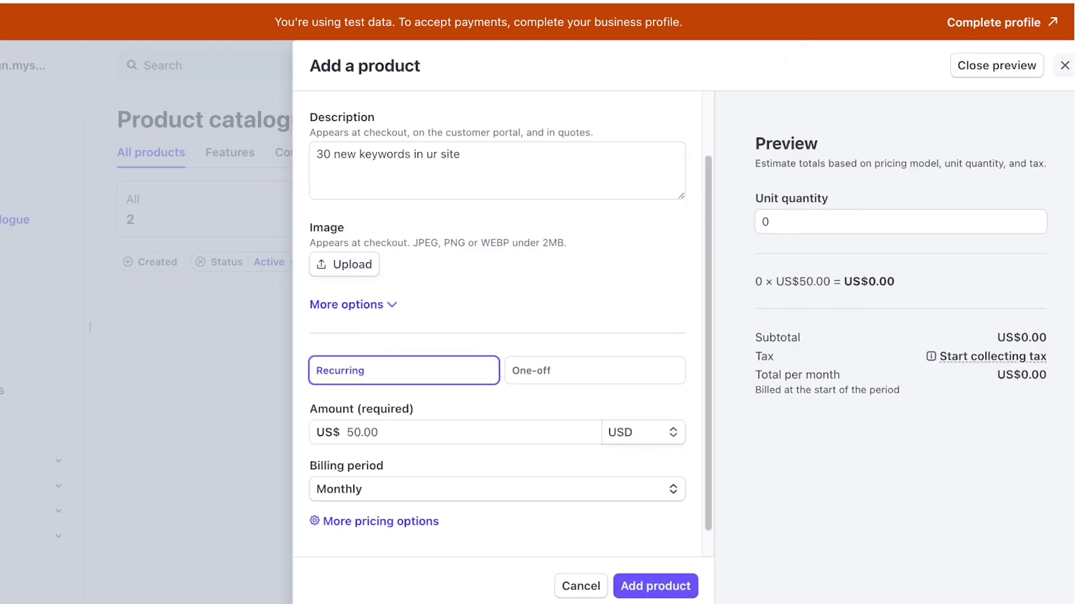
{"action": "key", "text": "Escape"}
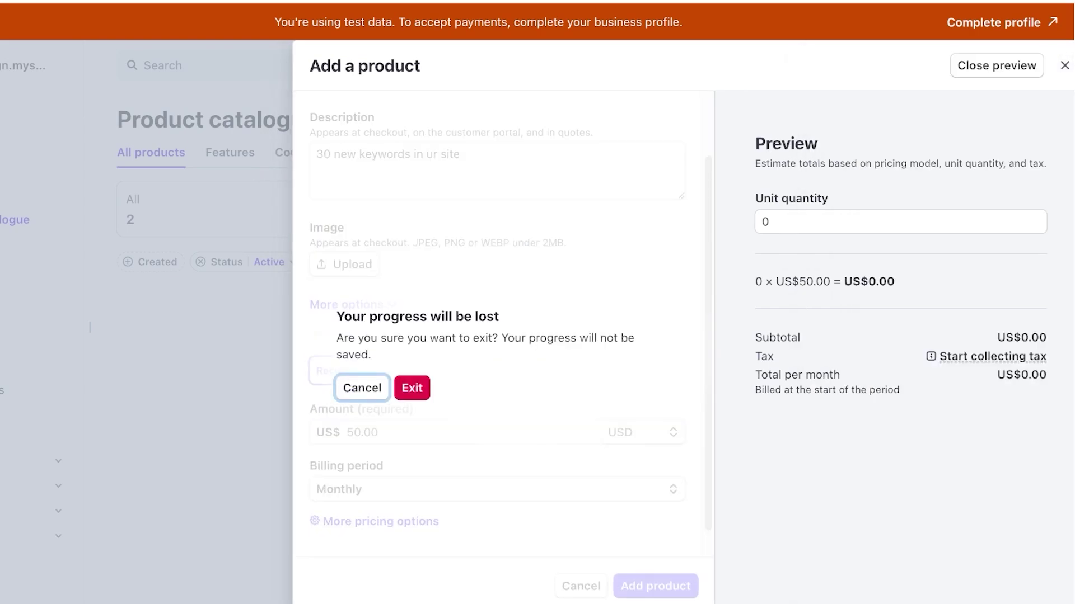
{"action": "key", "text": "Tab"}
{"action": "key", "text": "Return"}
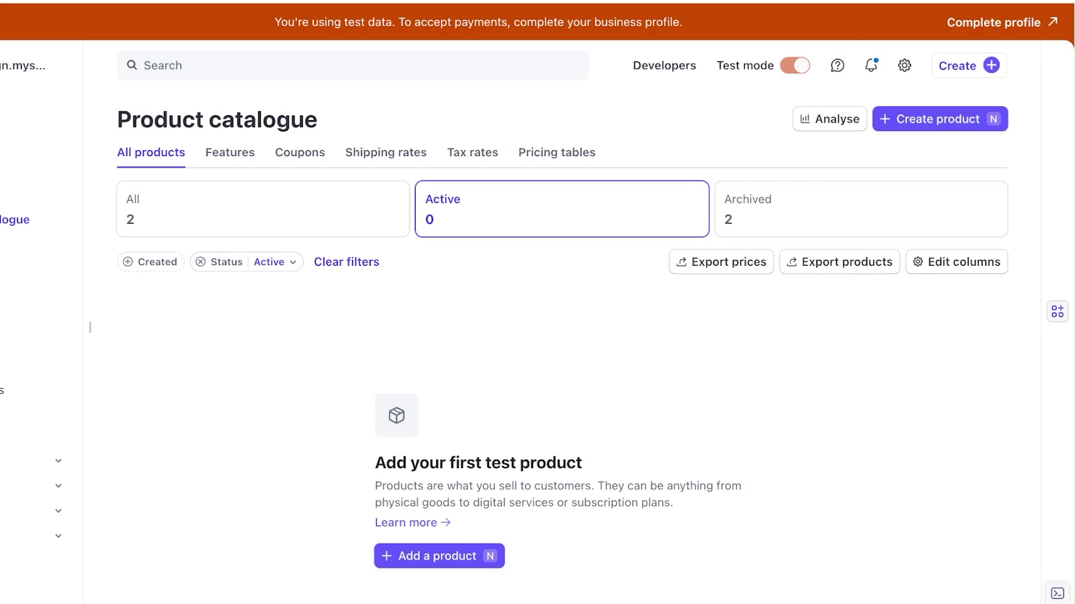
Start a new product named "Clothing box Subs".
{"action": "key", "text": "n"}
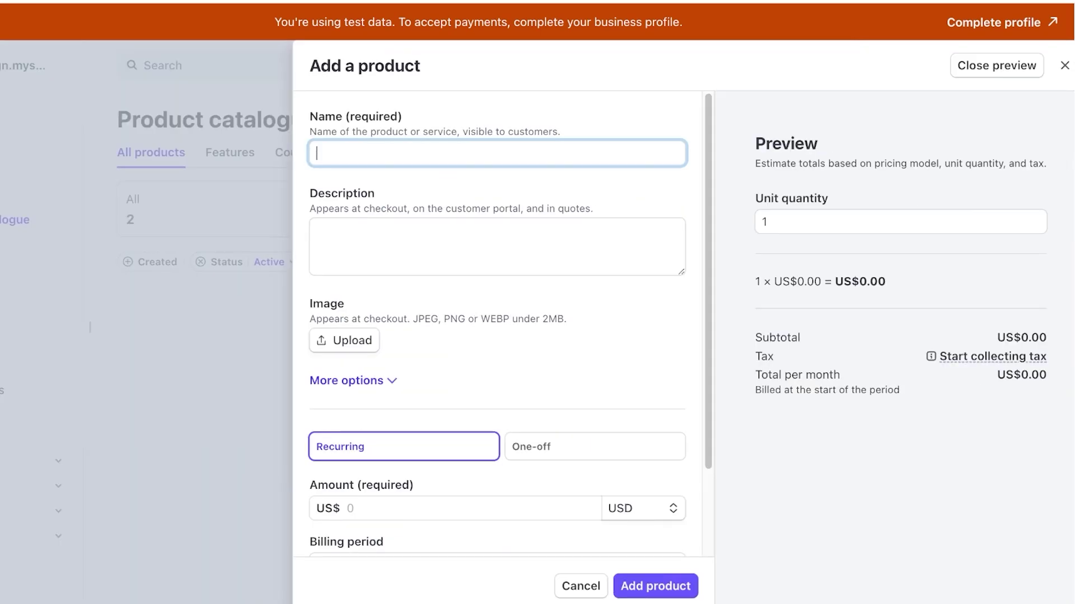
{"action": "type", "text": "n"}
{"action": "key", "text": "BackSpace"}
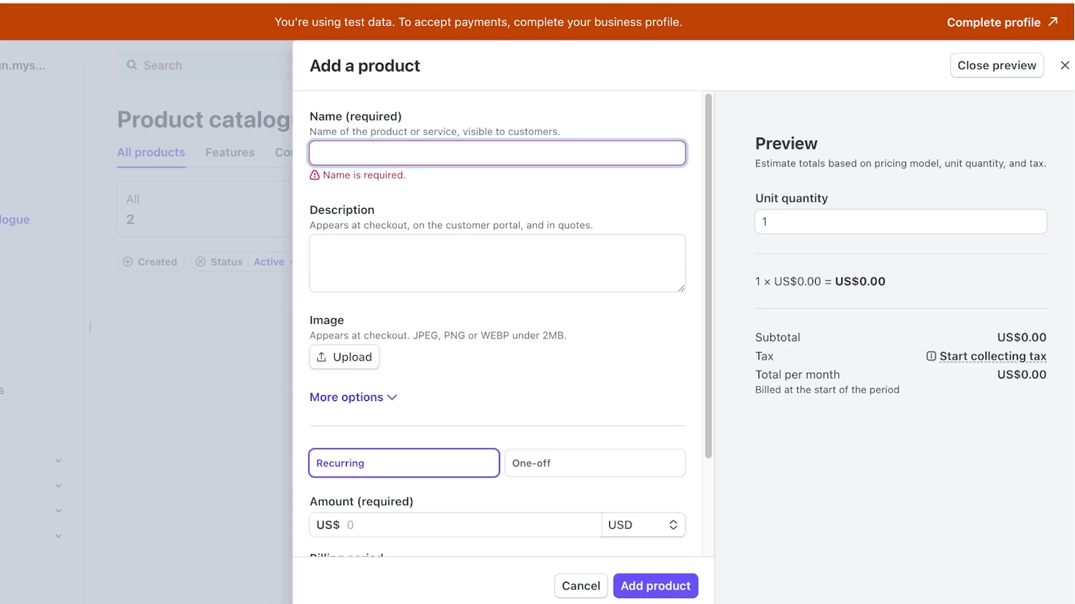
{"action": "type", "text": "Clothing bo"}
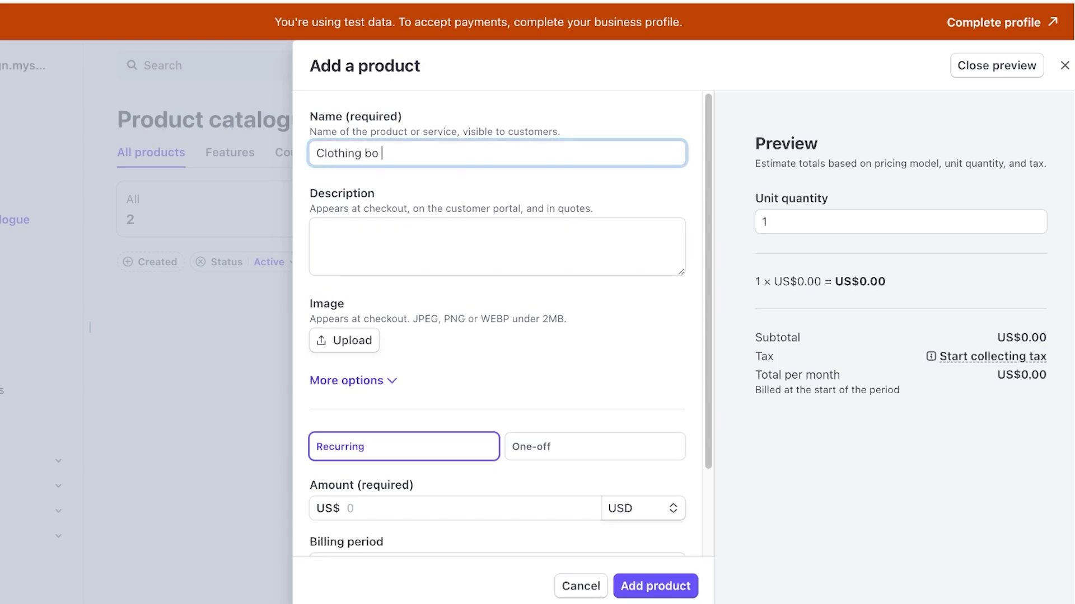
{"action": "type", "text": "x S"}
{"action": "key", "text": "BackSpace"}
{"action": "key", "text": "BackSpace"}
{"action": "type", "text": "x Subs"}
Price the product at US$50.00 recurring monthly and add it to the catalogue.
{"action": "scroll", "coordinate": [497, 325], "scroll_direction": "down", "scroll_amount": 1}
{"action": "left_click", "coordinate": [455, 475]}
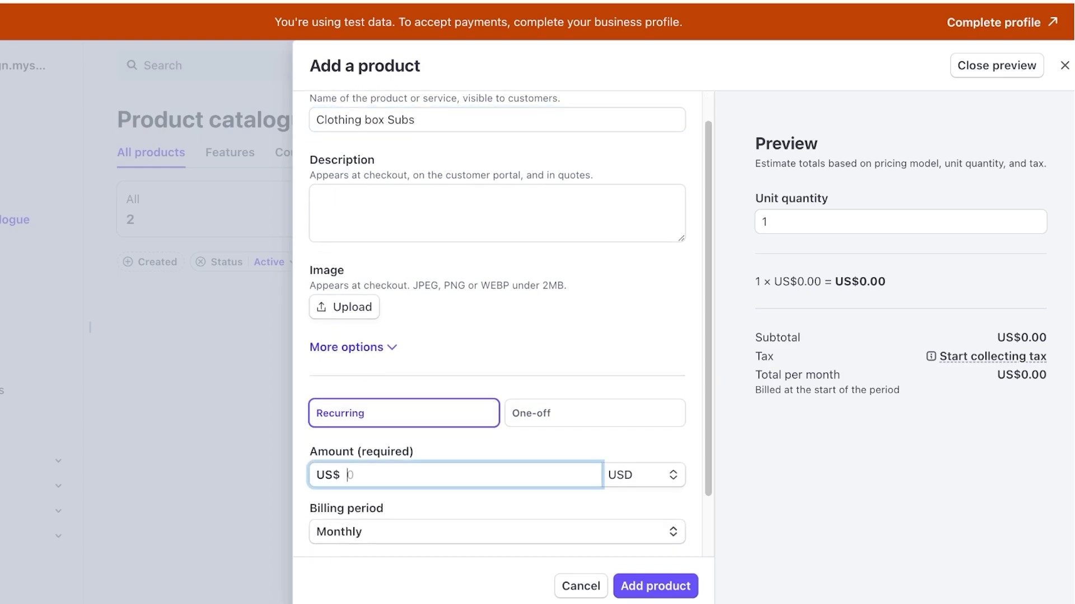
{"action": "type", "text": "50"}
{"action": "scroll", "coordinate": [497, 320], "scroll_direction": "down", "scroll_amount": 2}
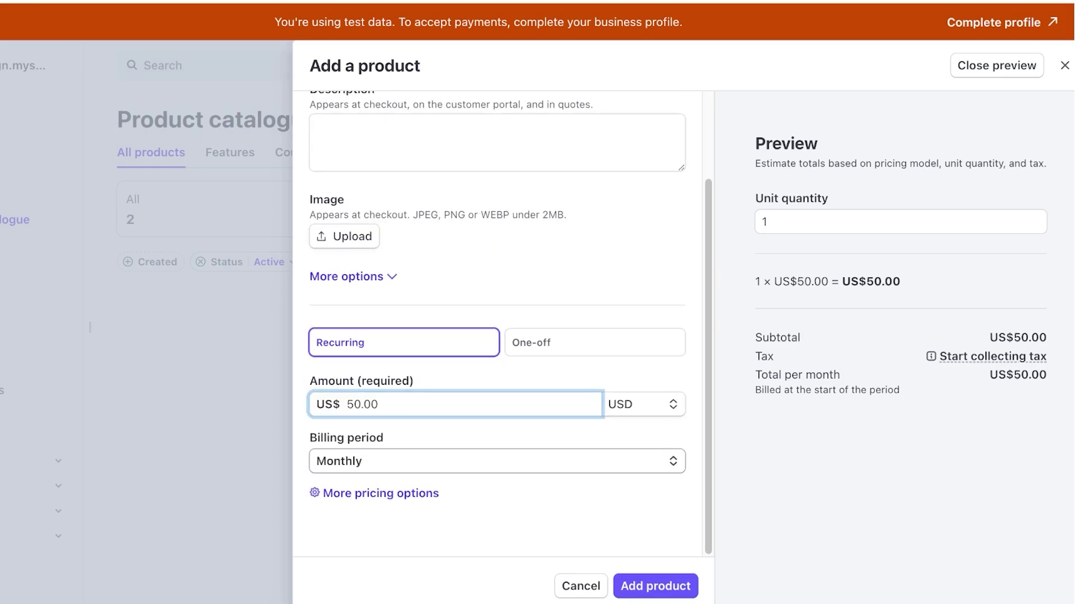
{"action": "left_click", "coordinate": [497, 376]}
{"action": "left_click", "coordinate": [656, 587]}
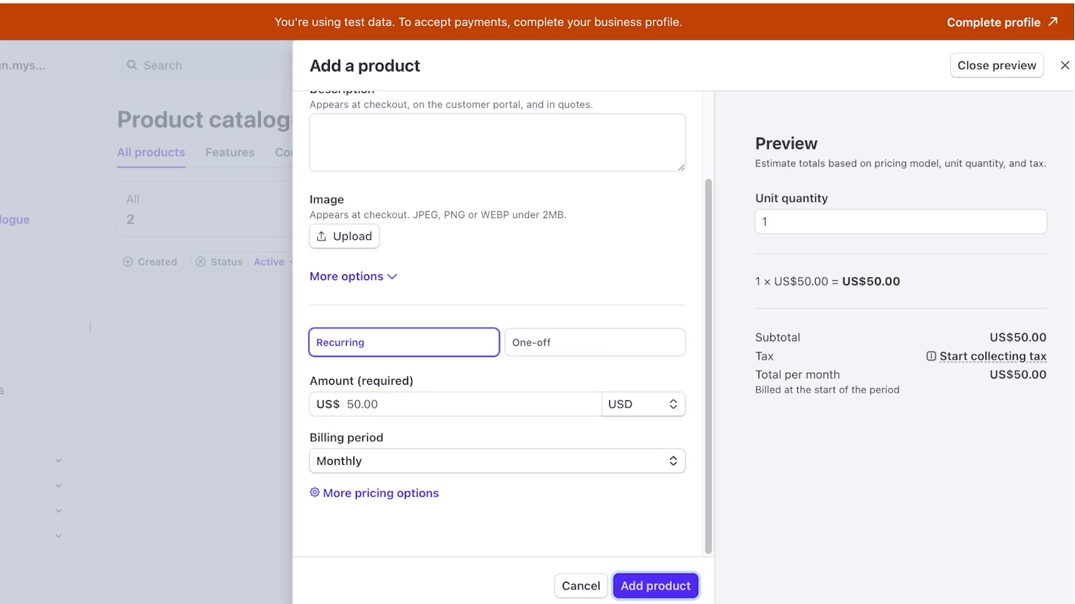
{"action": "key", "text": "Return"}
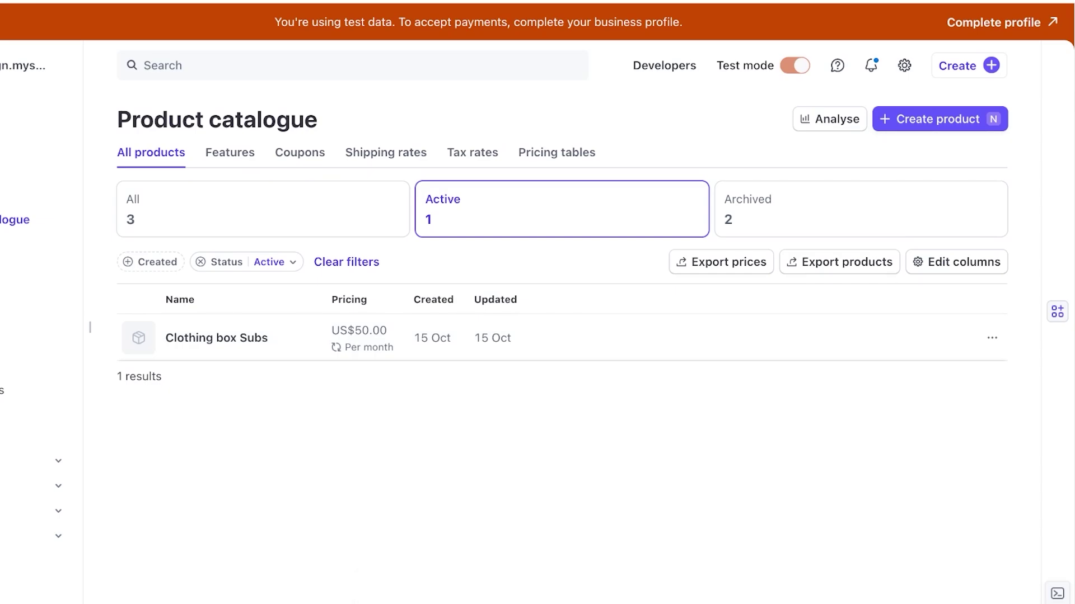
Start another new product named "Members only EXCLUSIVE content".
{"action": "key", "text": "n"}
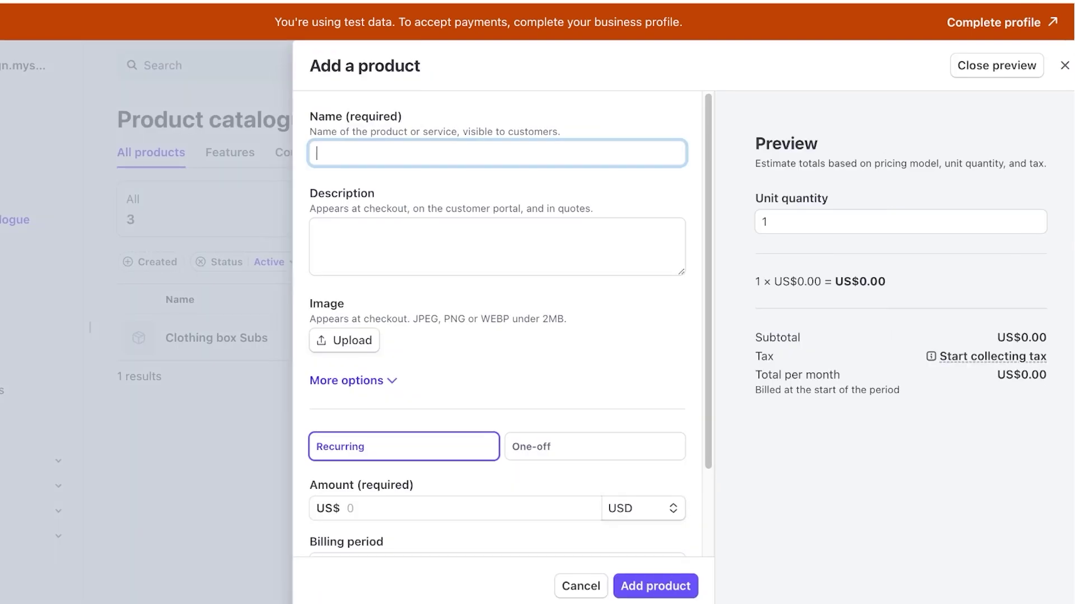
{"action": "type", "text": "Members only EXCLUSIVE content"}
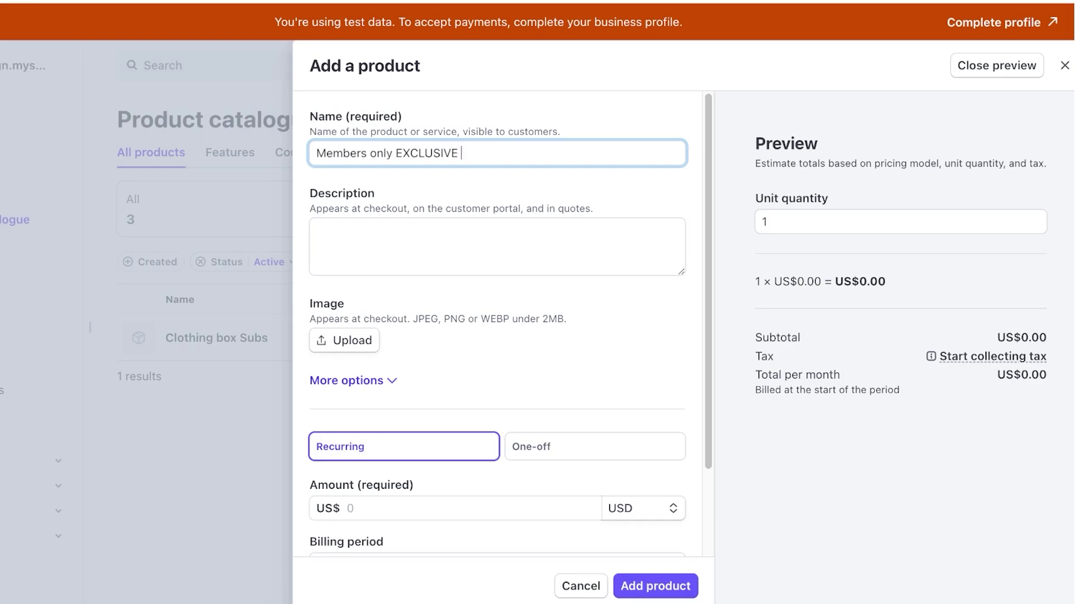
{"action": "scroll", "coordinate": [497, 347], "scroll_direction": "down", "scroll_amount": 2}
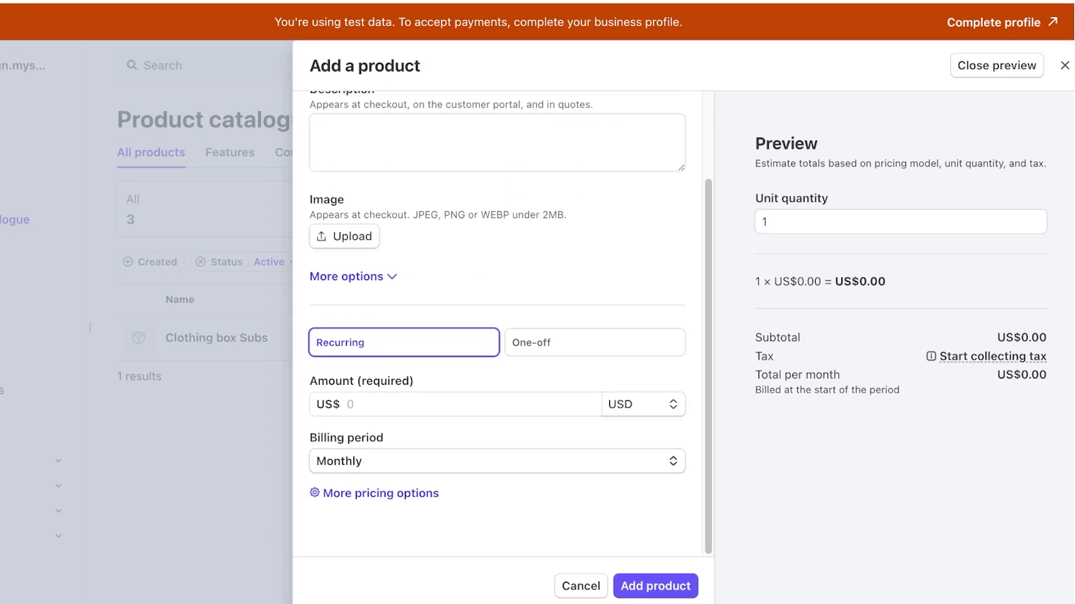
Set the product's detailed pricing to the Usage-based model and look through its pricing structures, keeping Per unit.
{"action": "left_click", "coordinate": [380, 493]}
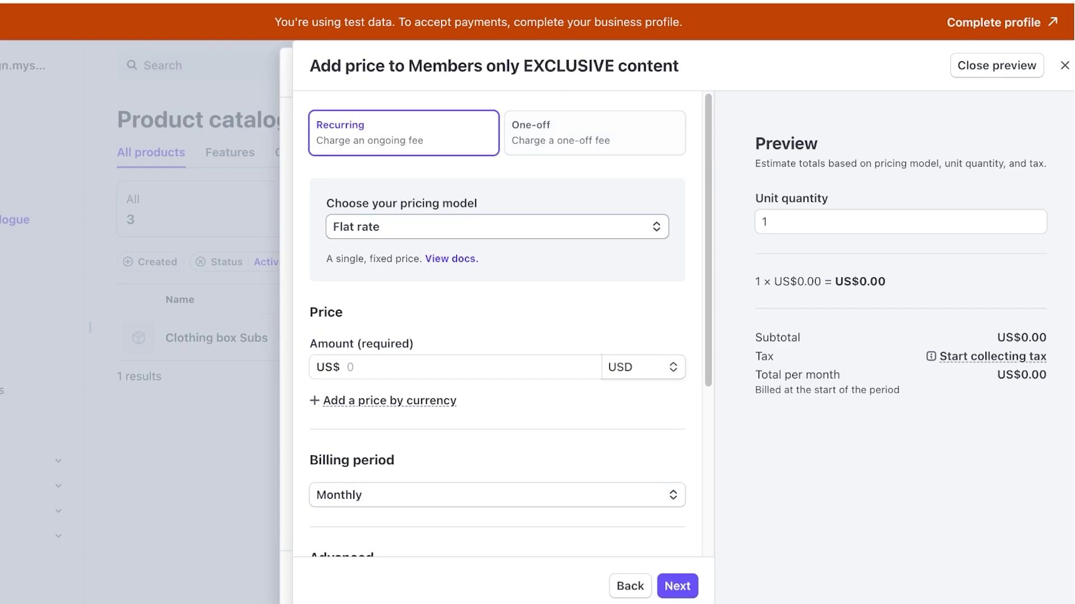
{"action": "left_click", "coordinate": [497, 227]}
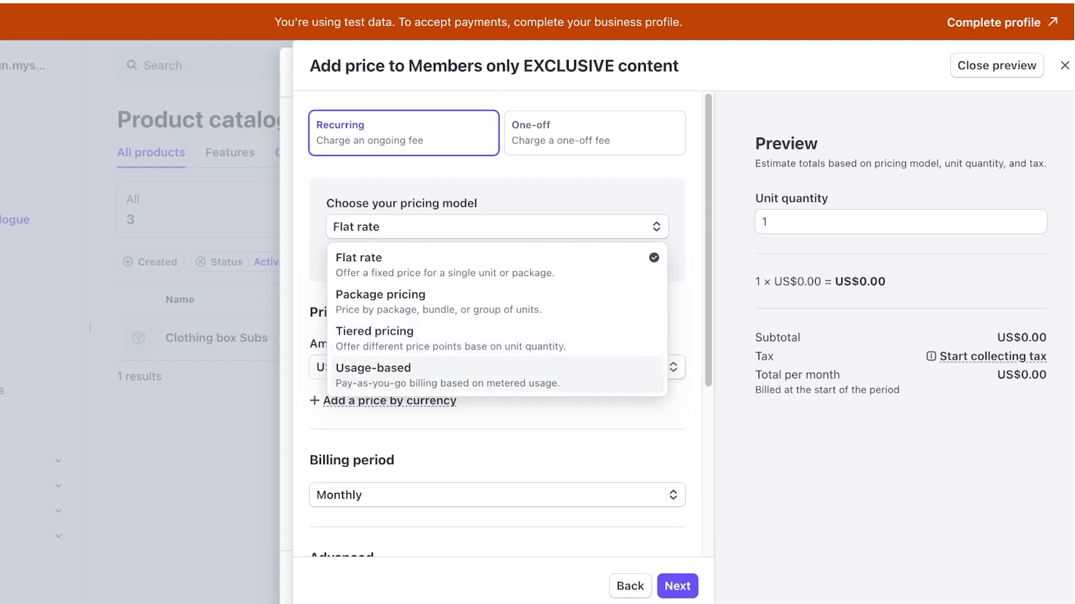
{"action": "left_click", "coordinate": [373, 374]}
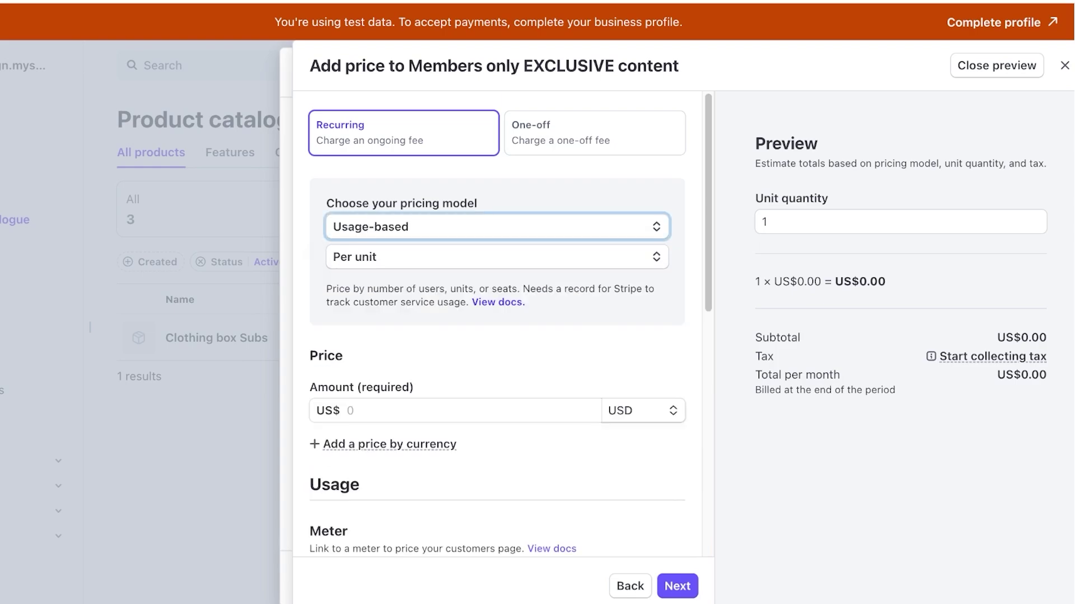
{"action": "left_click", "coordinate": [497, 257]}
{"action": "left_click", "coordinate": [497, 257]}
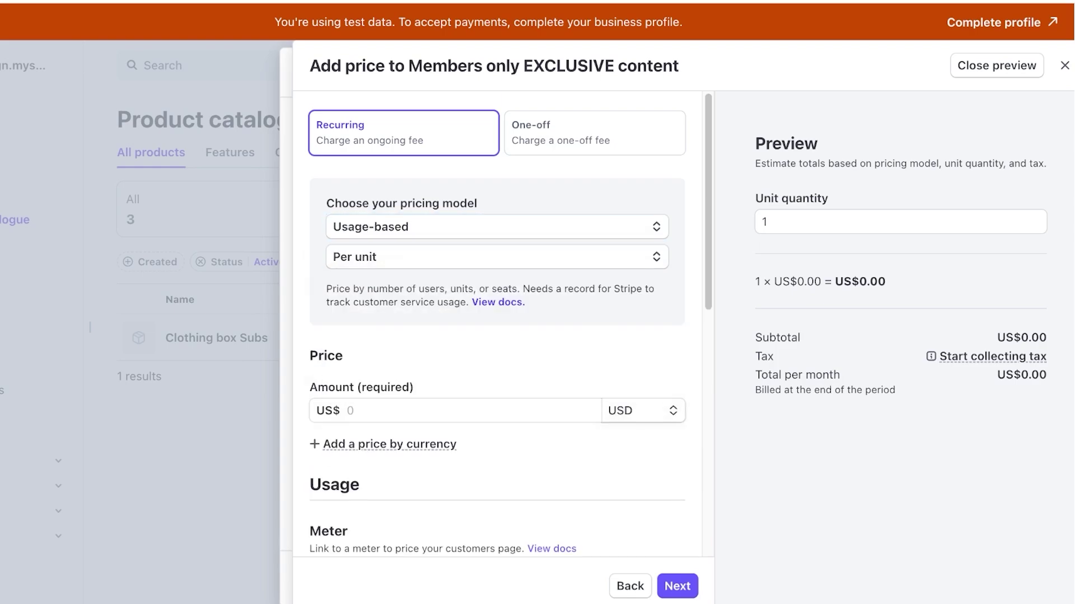
{"action": "left_click", "coordinate": [497, 257]}
{"action": "left_click", "coordinate": [497, 257]}
Enter a per-unit price of US$10.00, and discard the Members only product without adding it.
{"action": "left_click", "coordinate": [455, 411]}
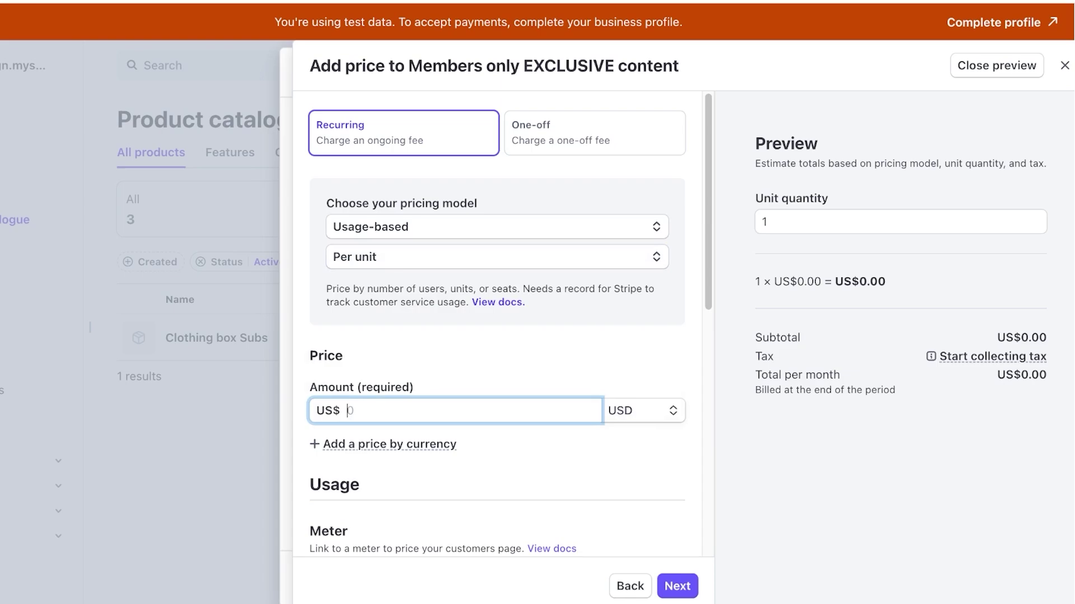
{"action": "type", "text": "10.00"}
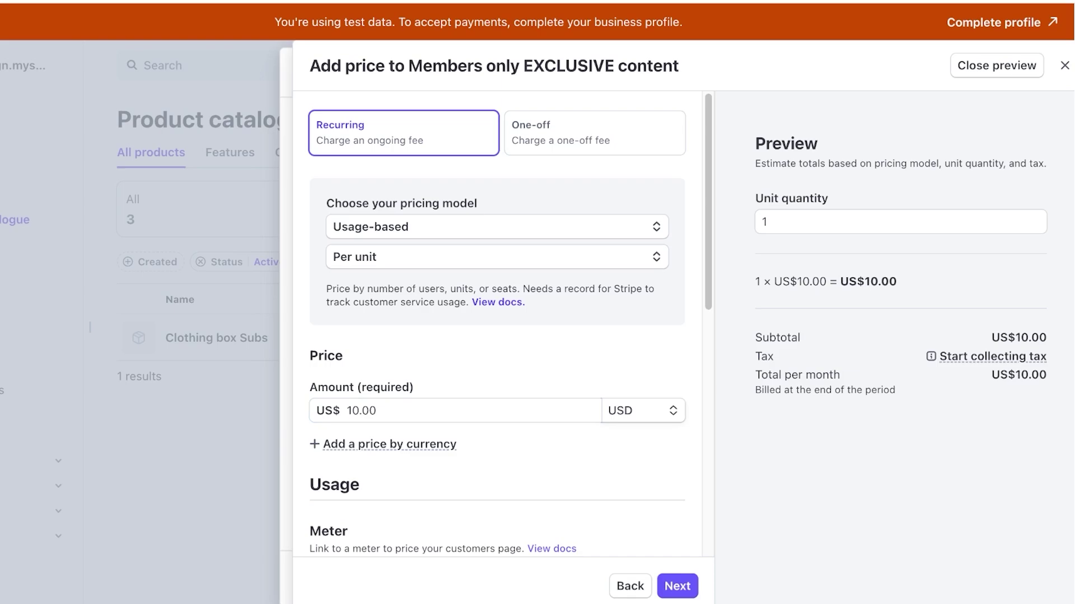
{"action": "left_click", "coordinate": [497, 257]}
{"action": "left_click", "coordinate": [497, 257]}
{"action": "left_click", "coordinate": [629, 586]}
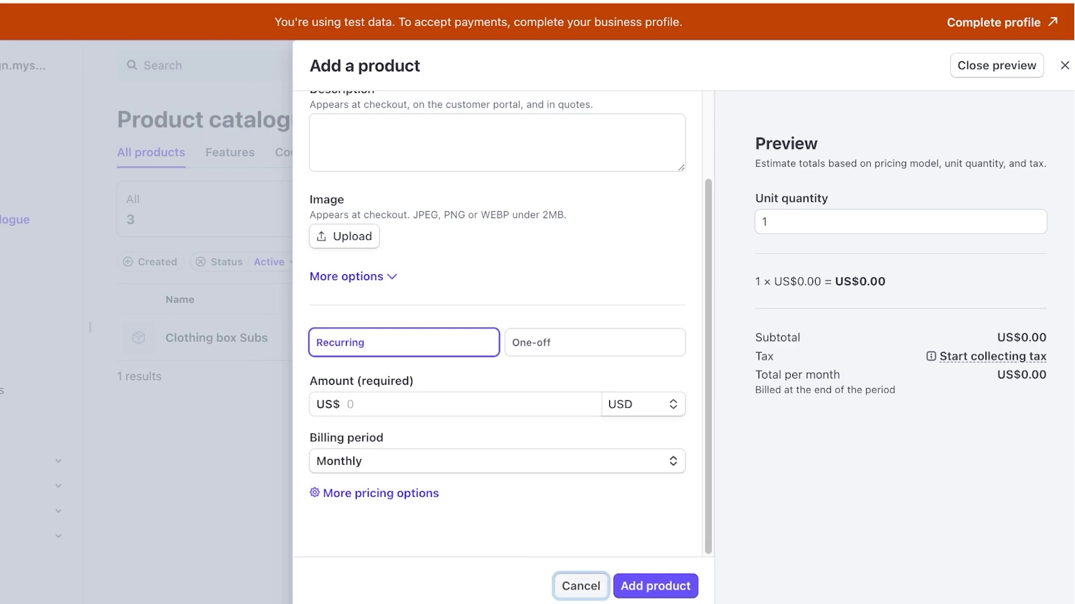
{"action": "left_click", "coordinate": [578, 584]}
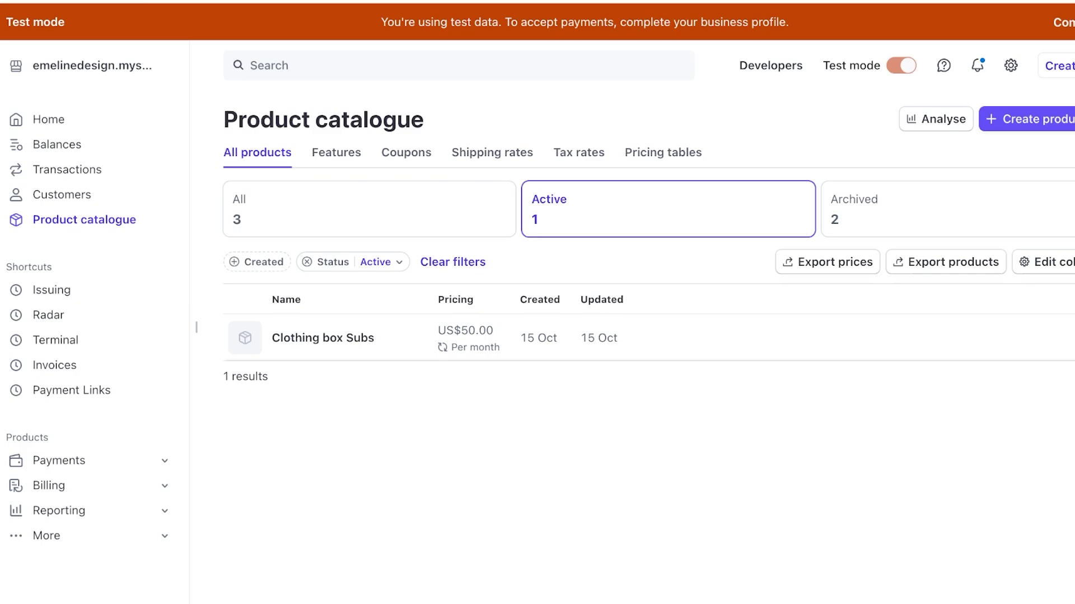
Open the available actions for the Clothing box Subs product.
{"action": "left_click", "coordinate": [1074, 338]}
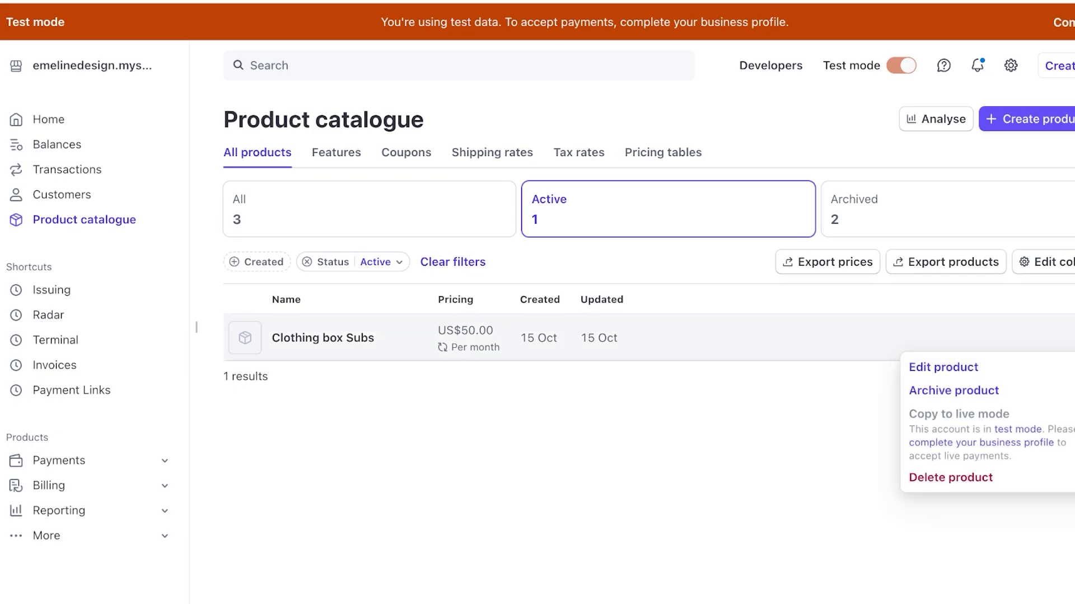